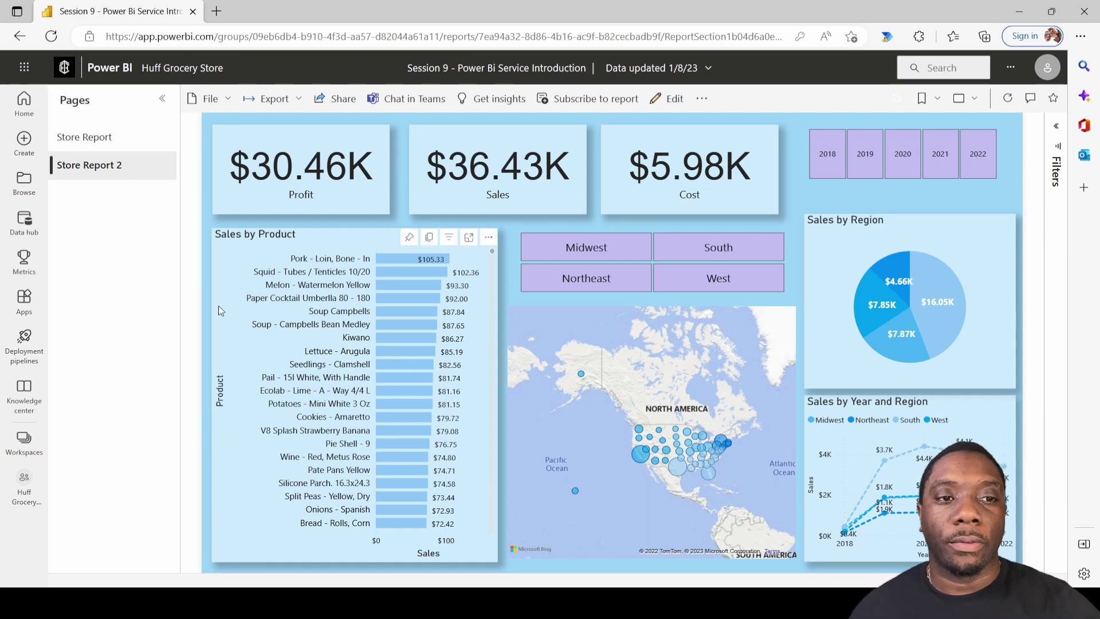
Refresh the Session 9 dataset in Huff Grocery Store so its last refresh reads 11:15:44 AM
click(202, 70)
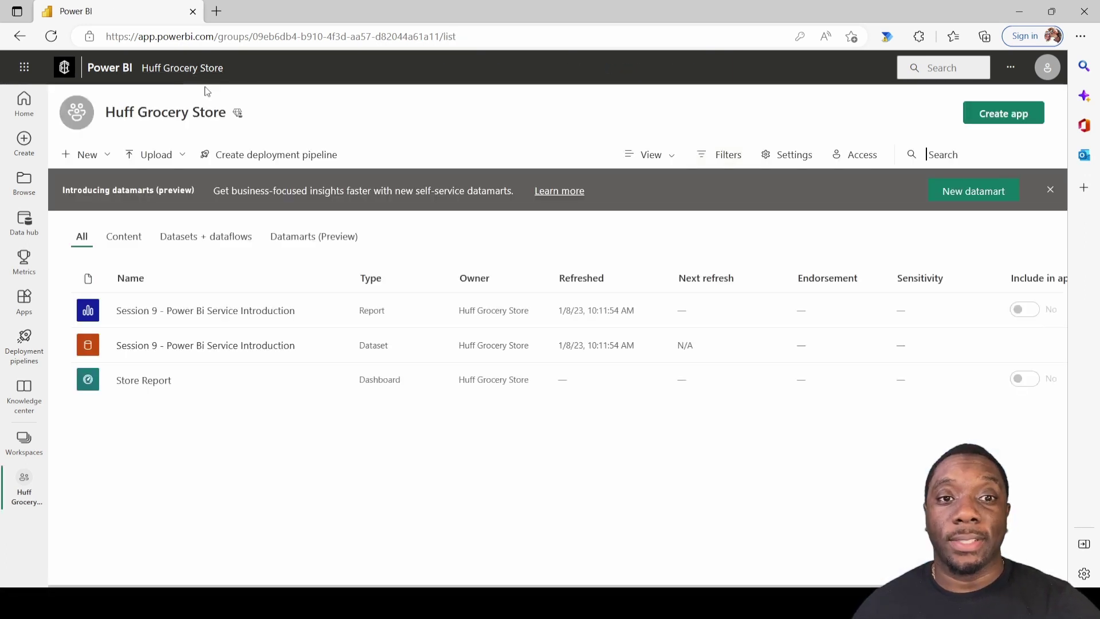
mouse_move(248, 360)
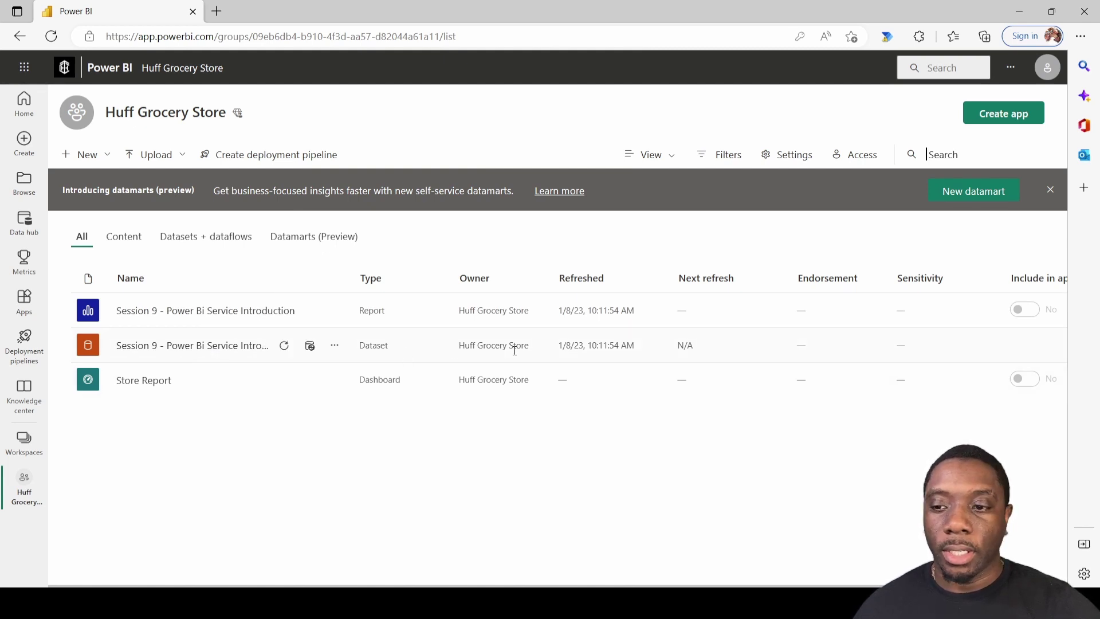
mouse_move(355, 326)
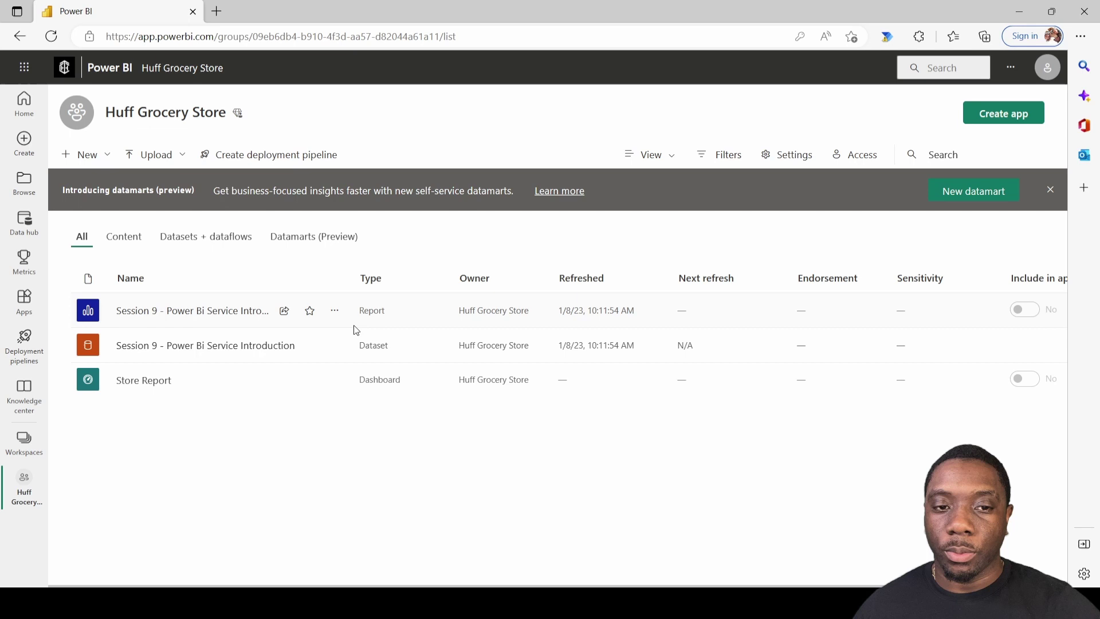
mouse_move(609, 355)
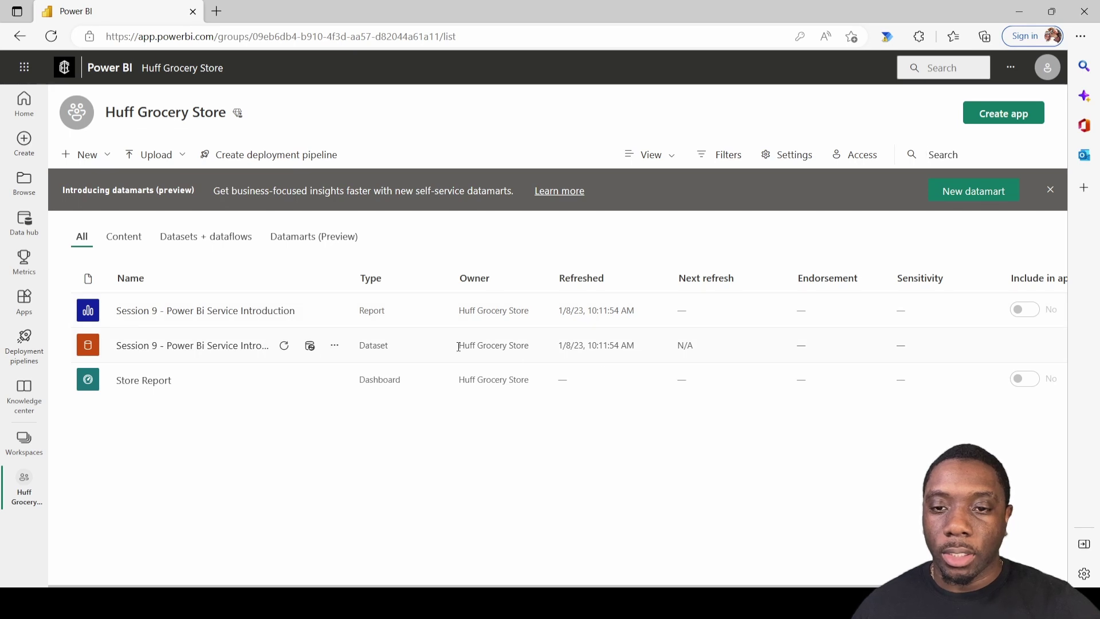
click(283, 351)
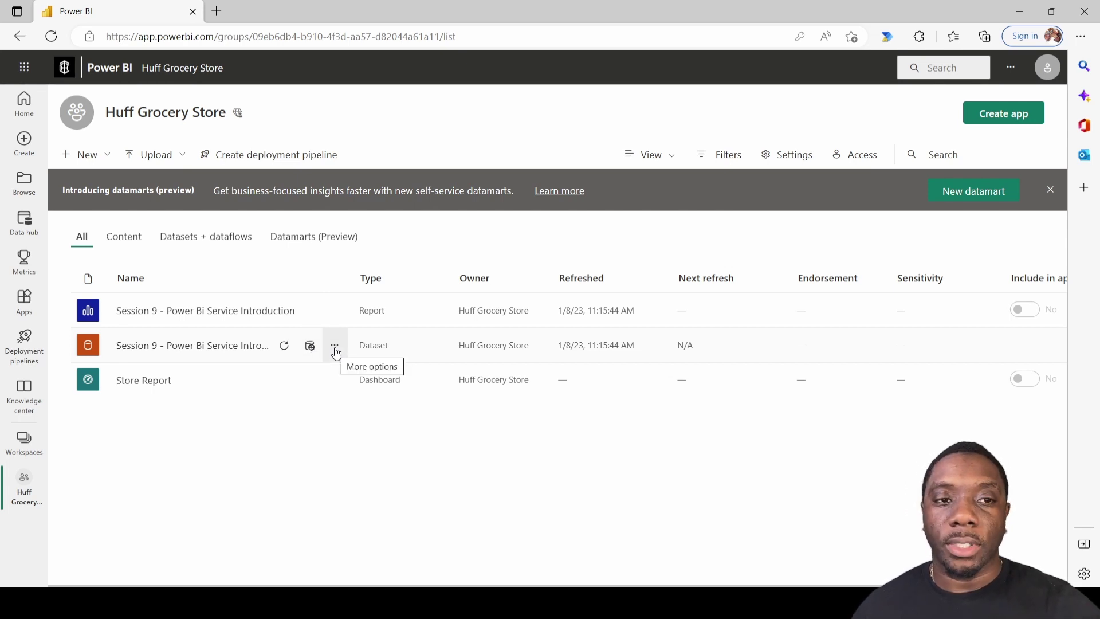
Open the Session 9 dataset's settings and expand Gateway connection to show the Excel source mapped to HGS
click(335, 349)
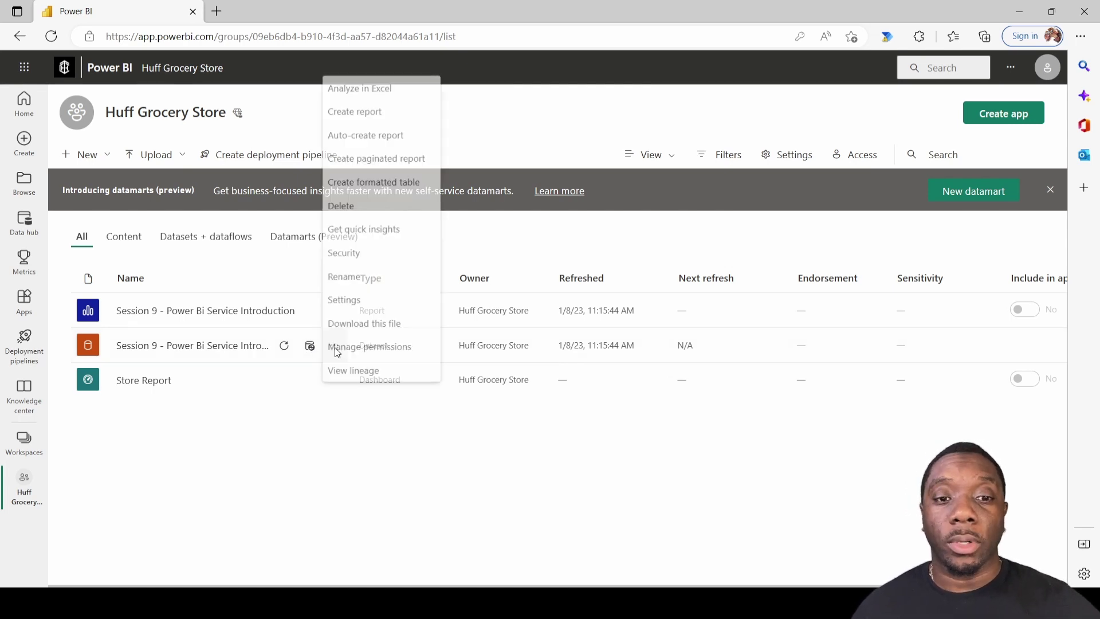
click(286, 421)
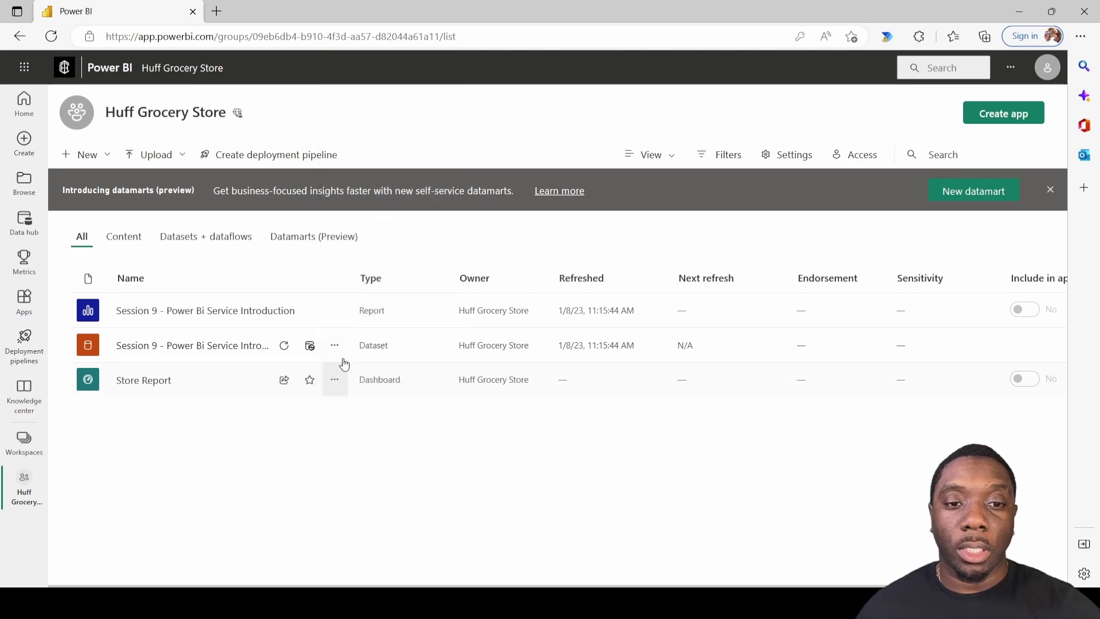
click(335, 349)
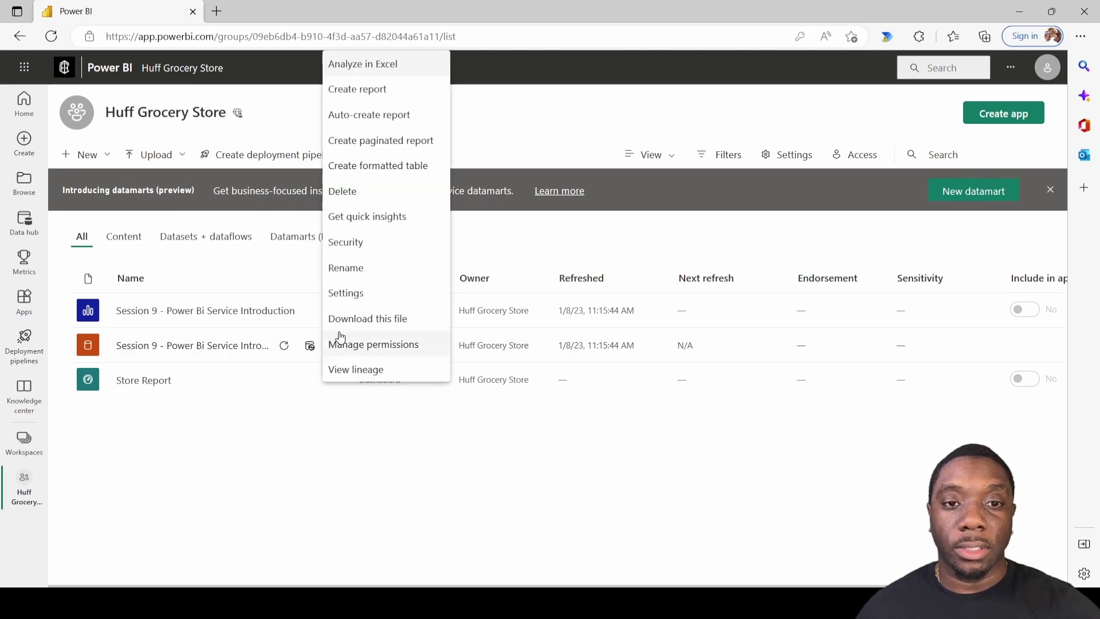
click(345, 293)
scroll(391, 273, down, 4)
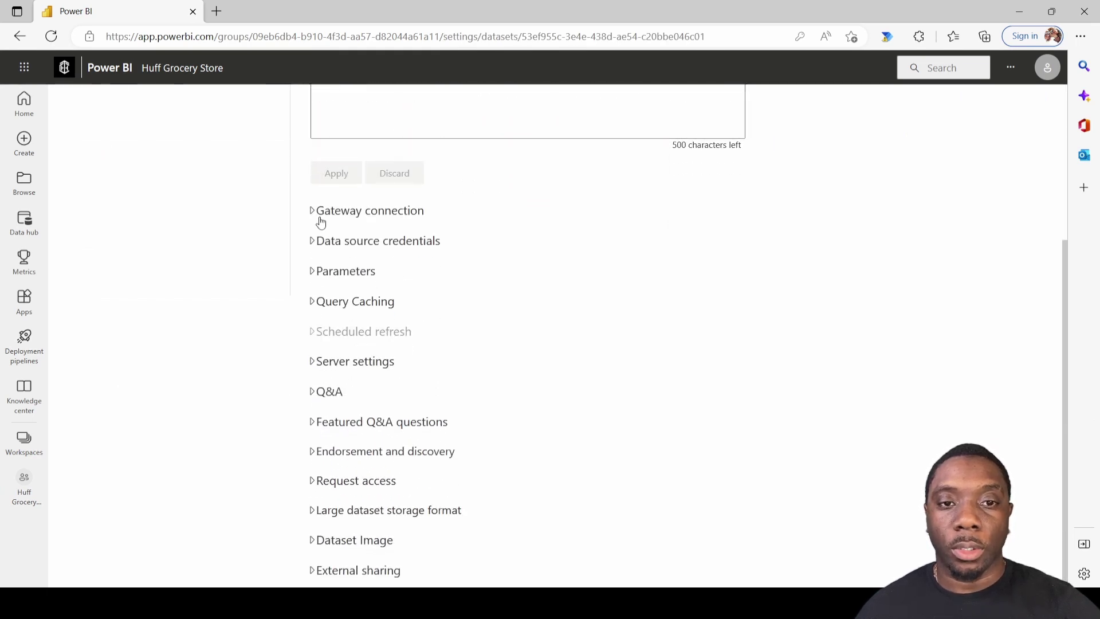
scroll(336, 253, up, 3)
scroll(337, 252, up, 1)
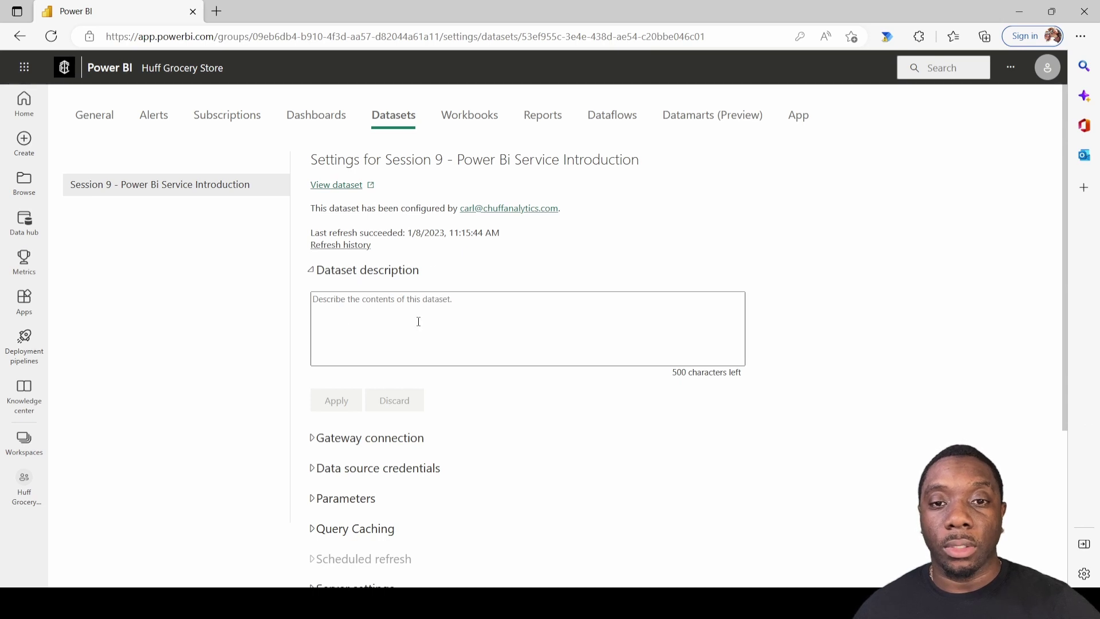
scroll(365, 302, down, 2)
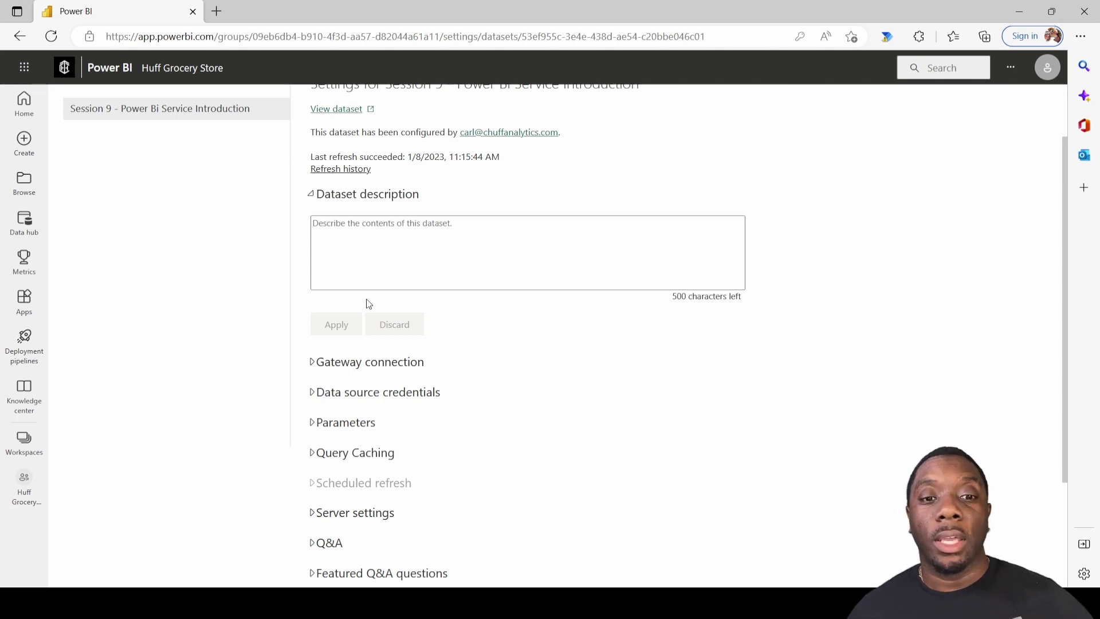
click(327, 363)
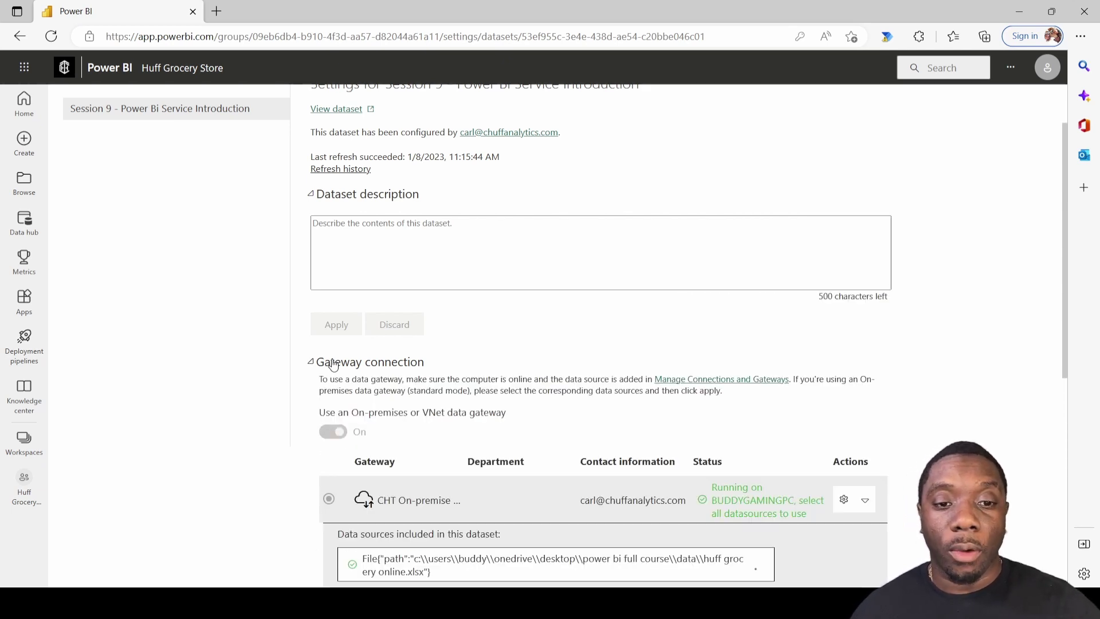
scroll(335, 364, down, 3)
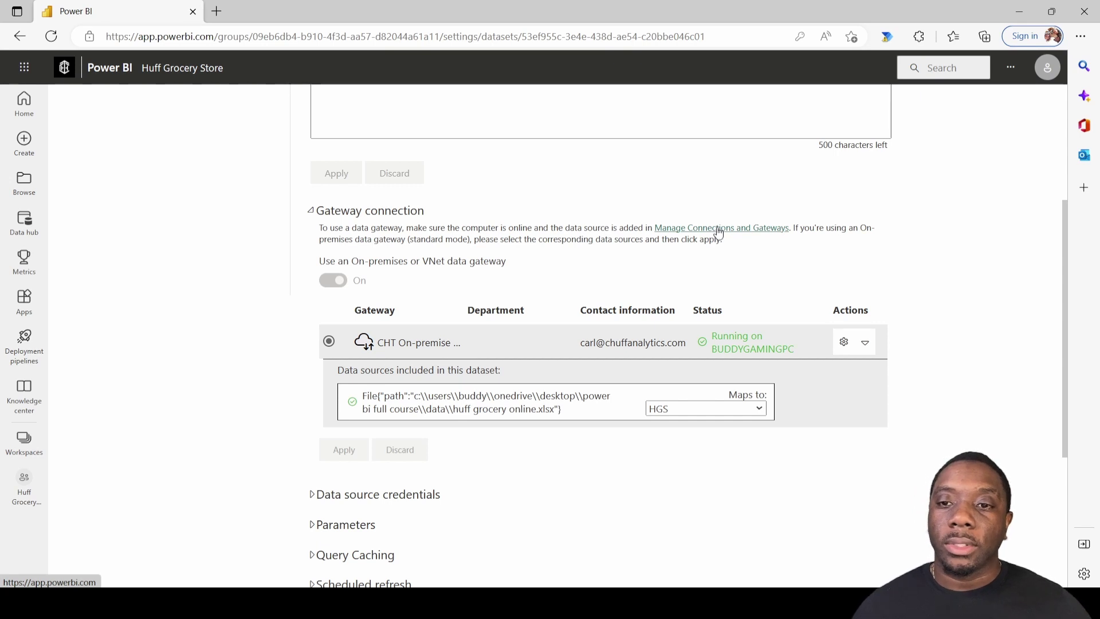
Review Manage Connections and Gateways and the on-premises gateways list, then open the gateway overview docs
click(720, 230)
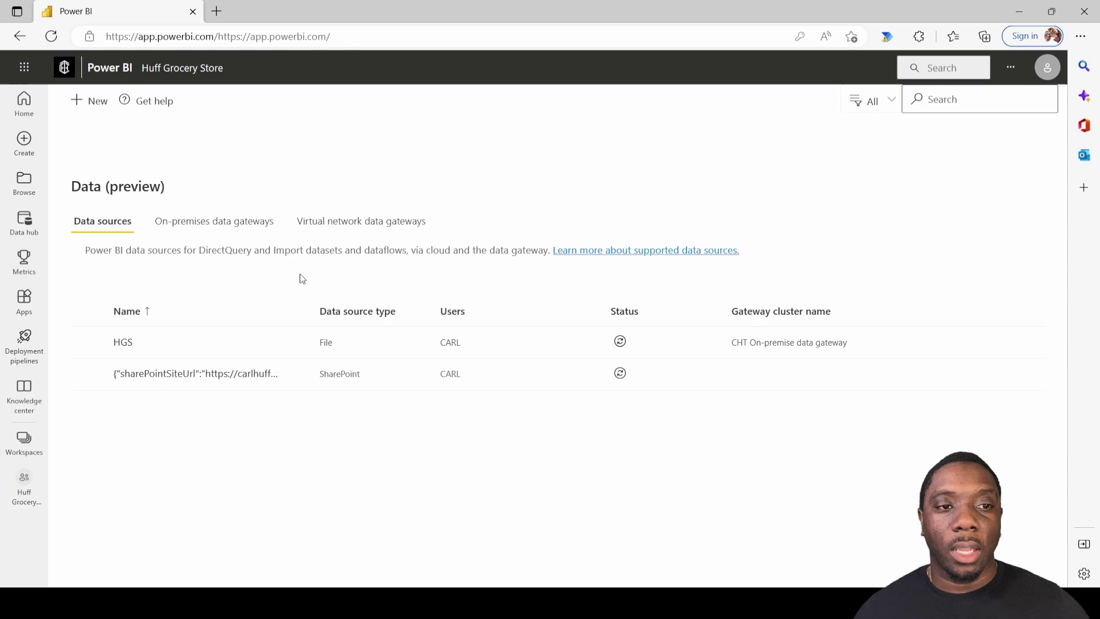
mouse_move(212, 342)
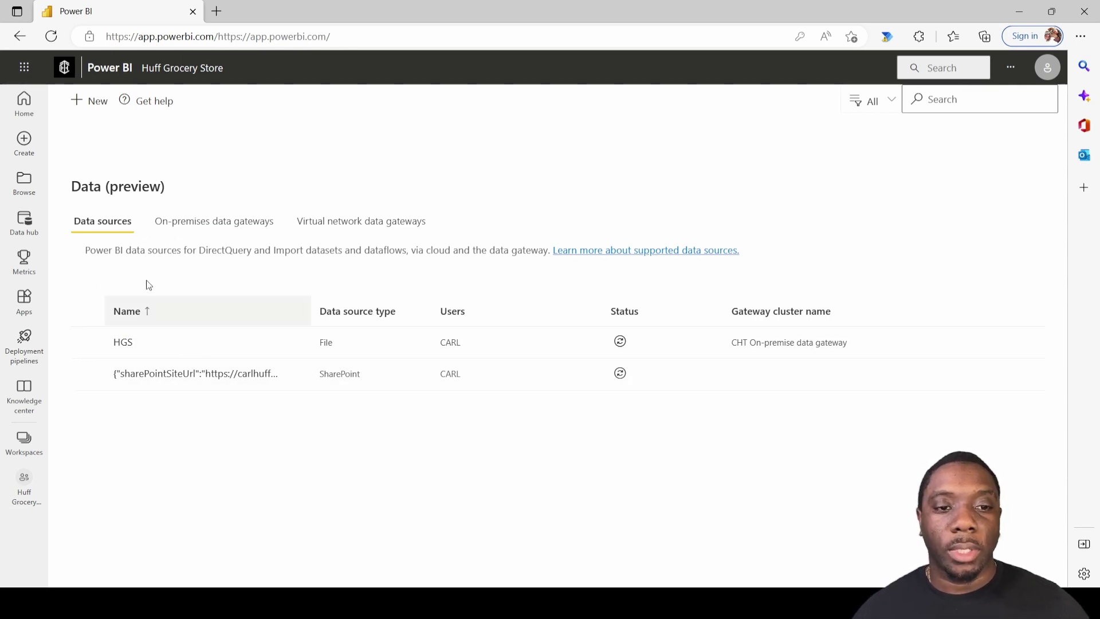
click(213, 222)
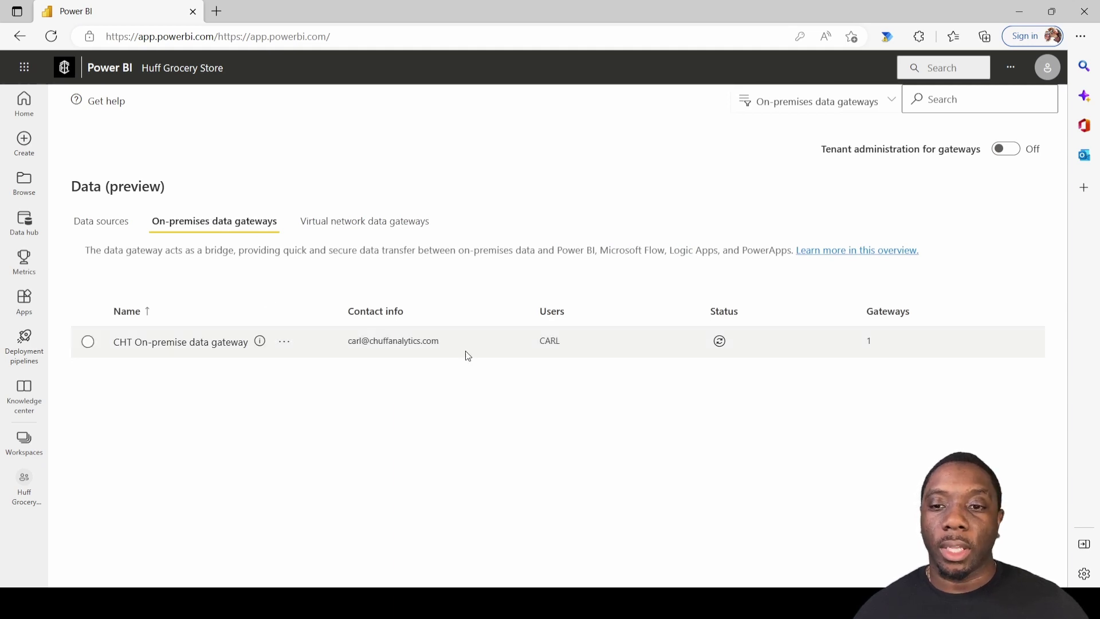
click(833, 252)
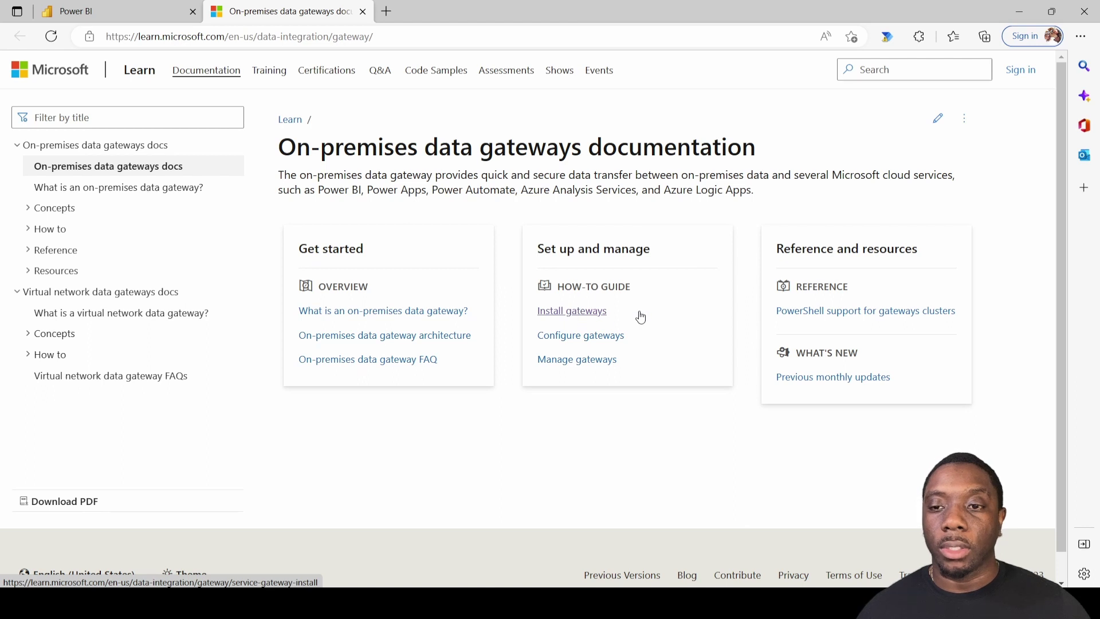
Read through the Install gateways article on Microsoft Learn
click(589, 315)
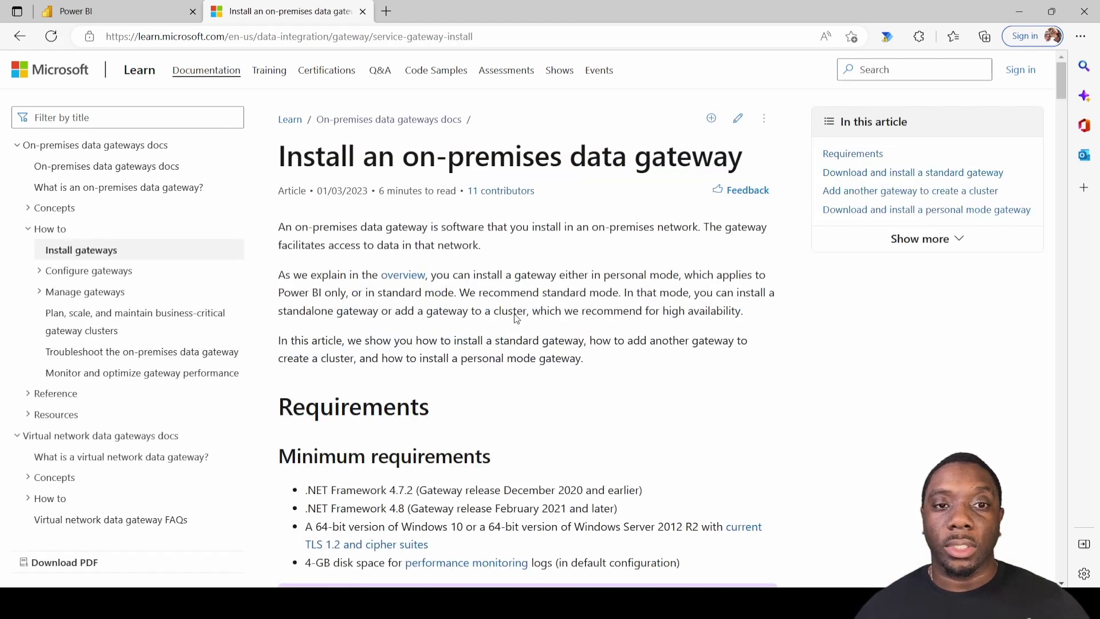
scroll(518, 309, down, 4)
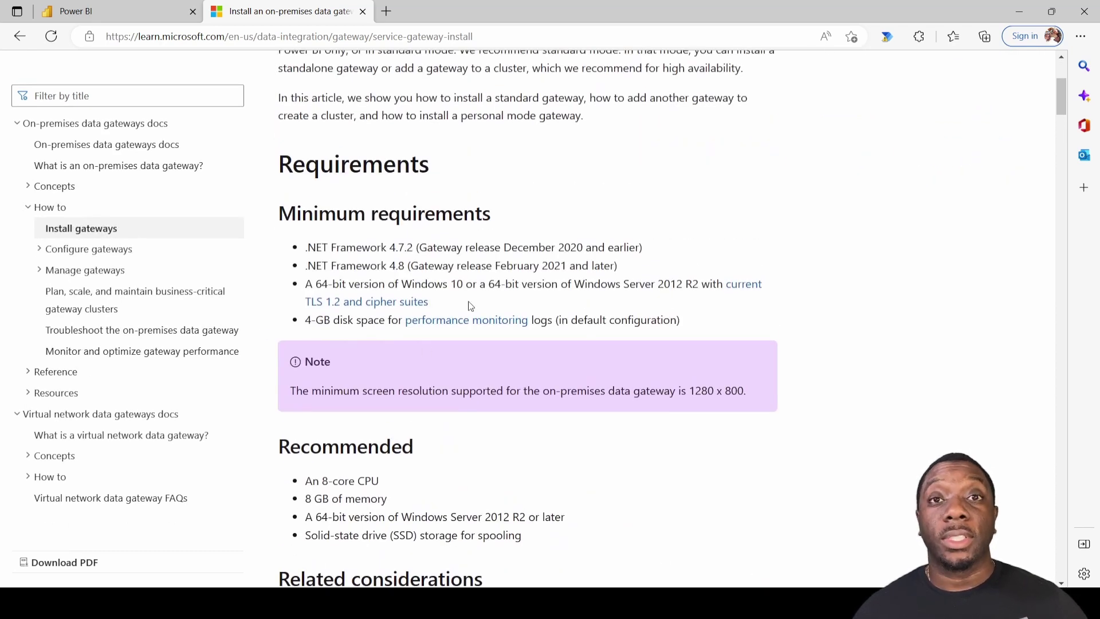
scroll(483, 347, down, 20)
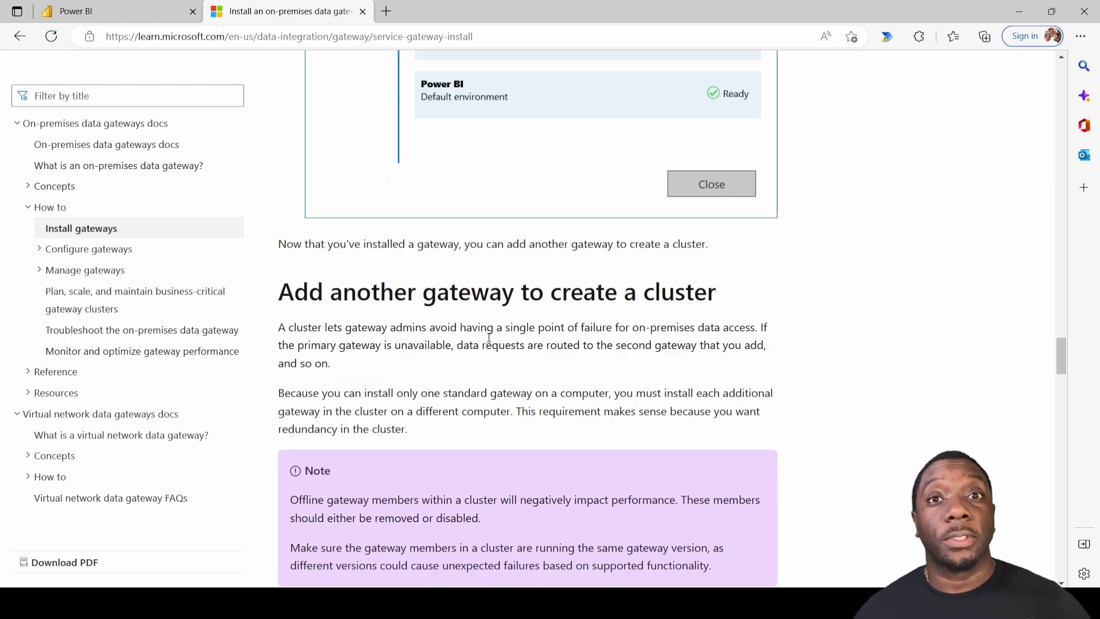
scroll(489, 338, down, 5)
scroll(488, 338, up, 3)
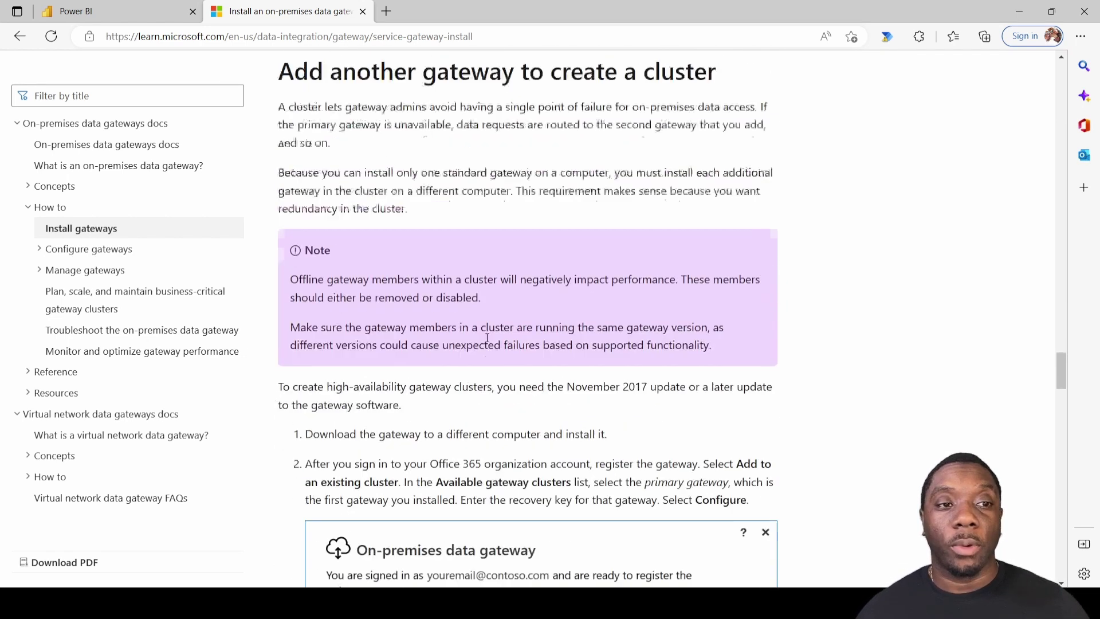
scroll(487, 338, down, 1)
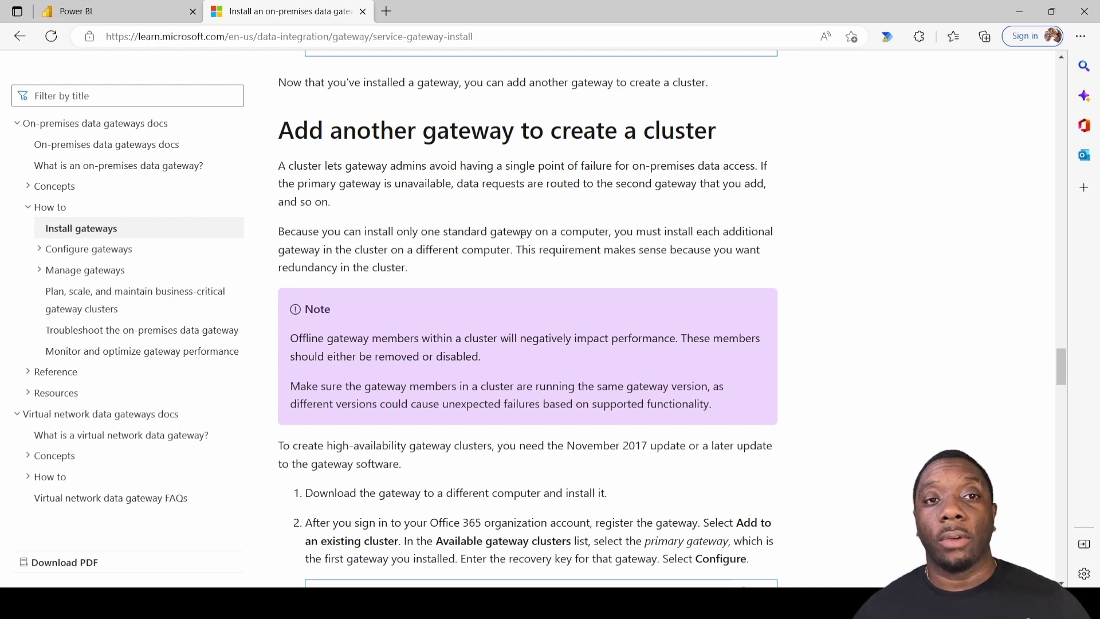
Go back to the docs landing page and close the documentation tab, returning to Power BI
click(20, 38)
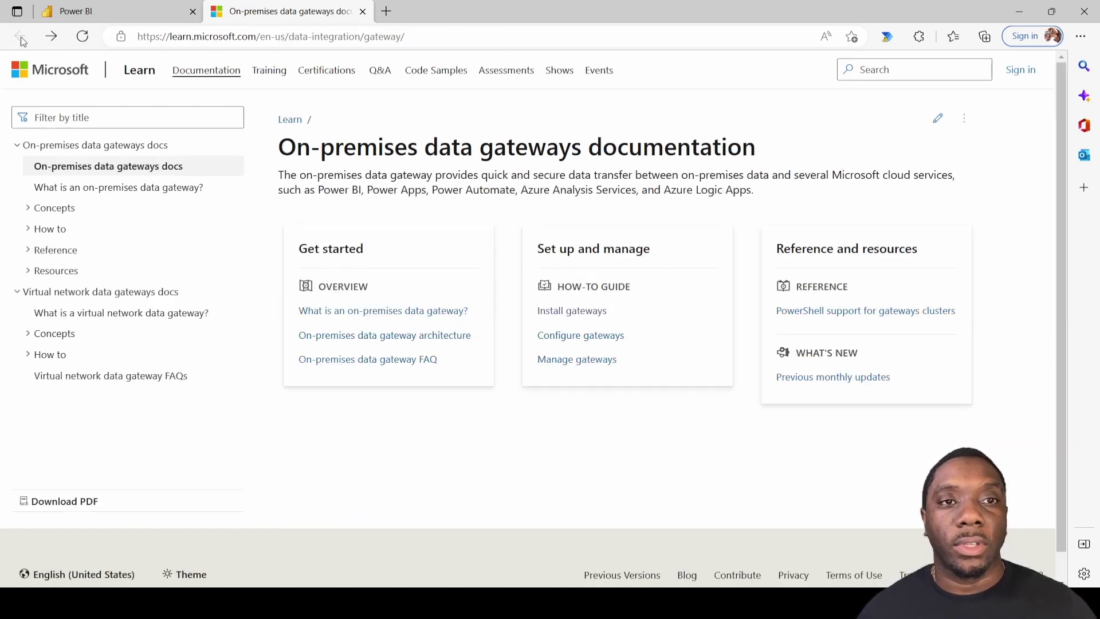
click(363, 12)
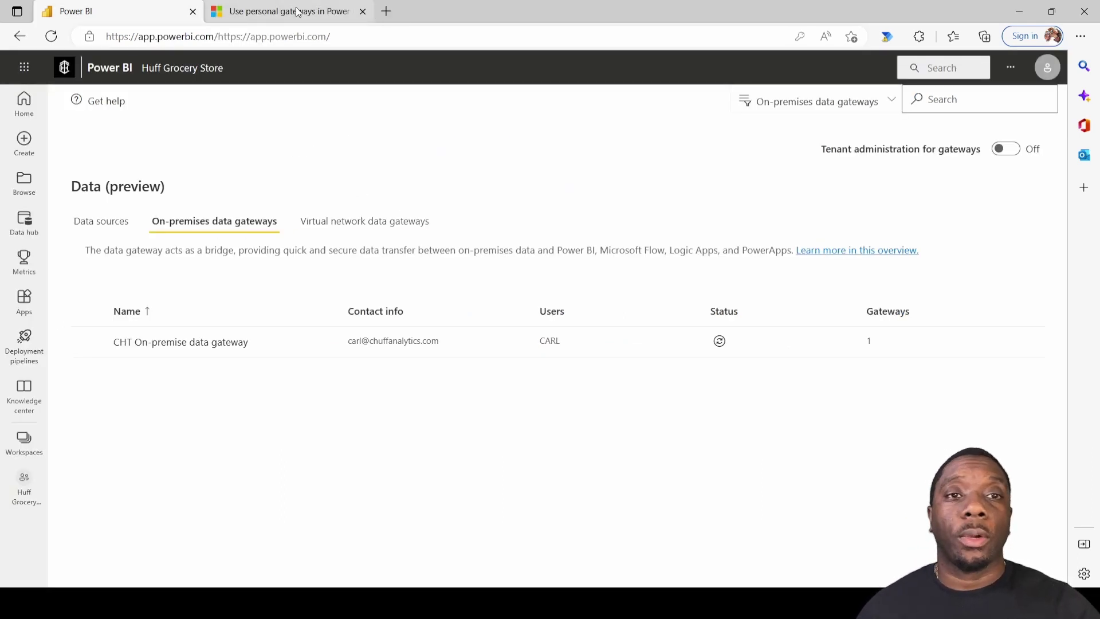
mouse_move(298, 12)
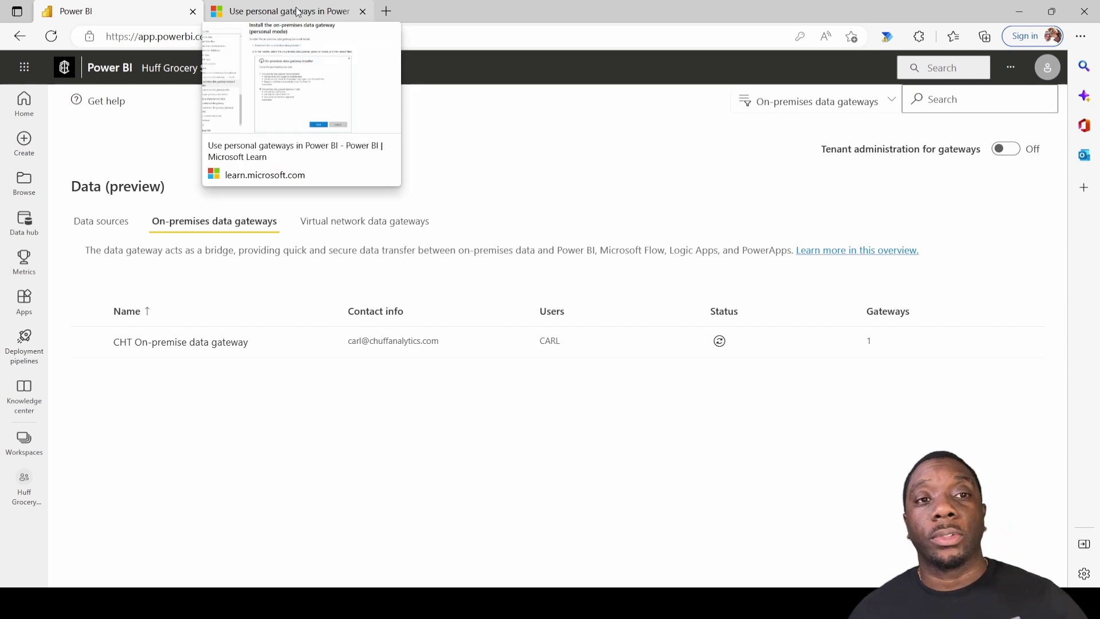
click(298, 12)
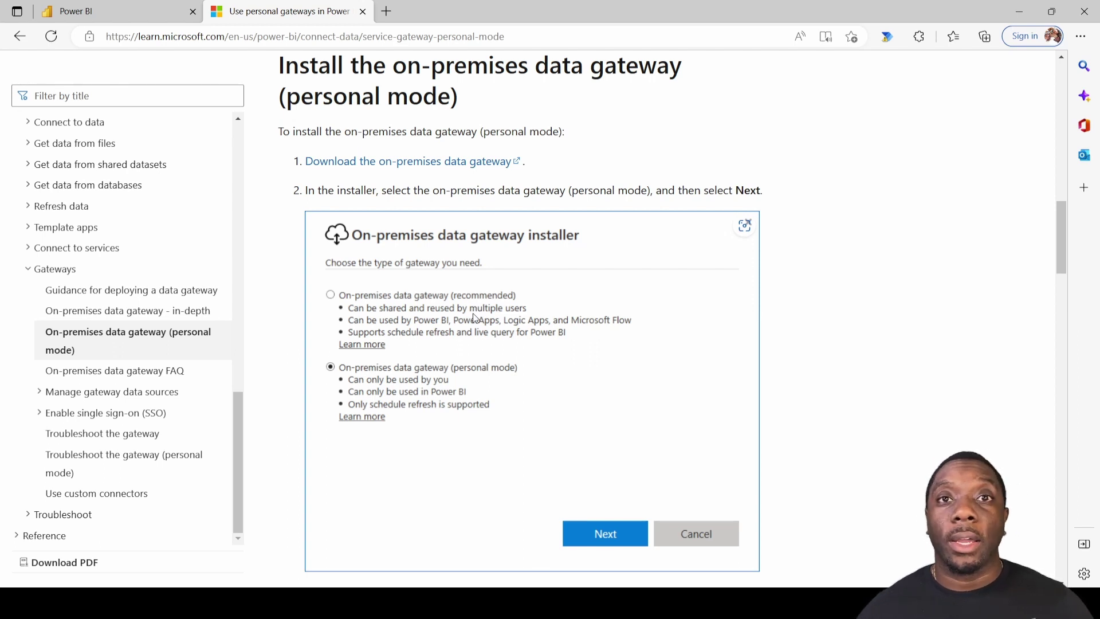
scroll(486, 315, down, 7)
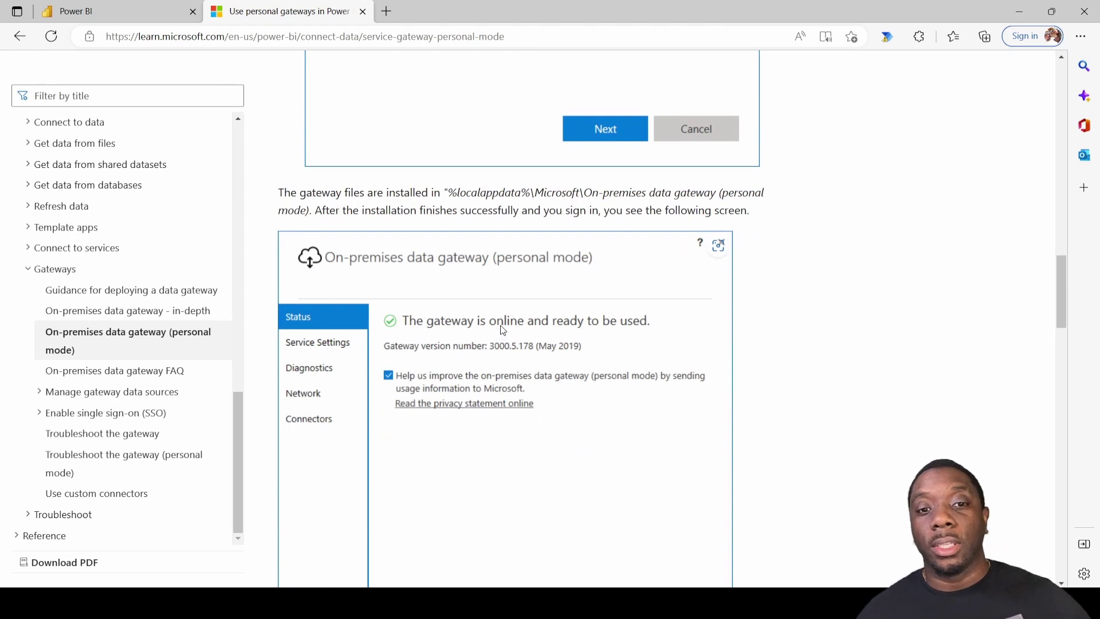
scroll(443, 318, down, 7)
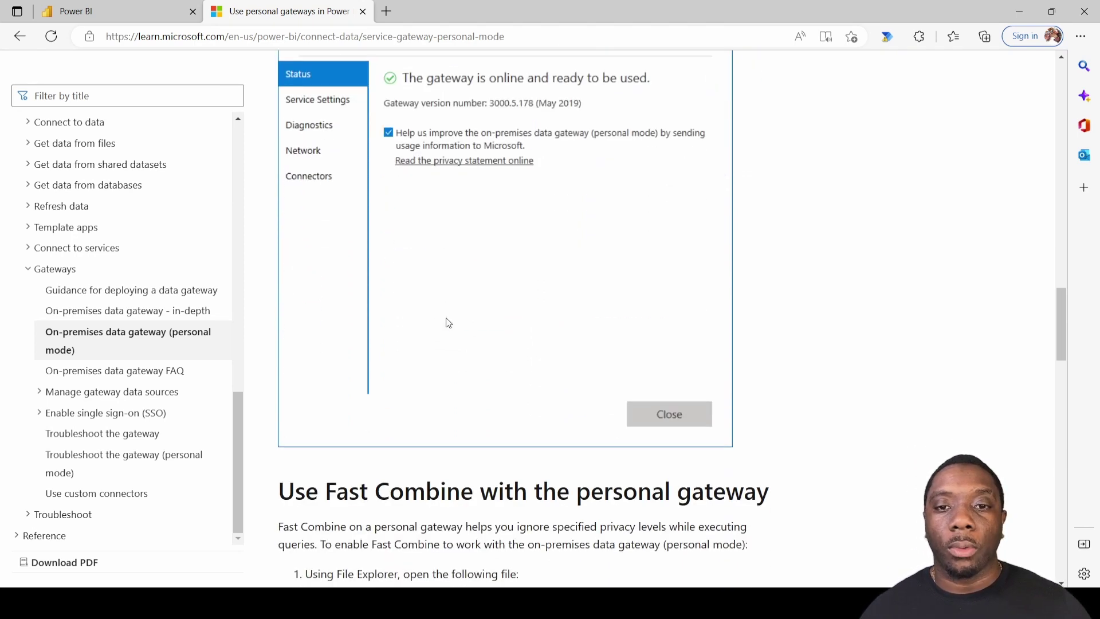
scroll(443, 324, down, 6)
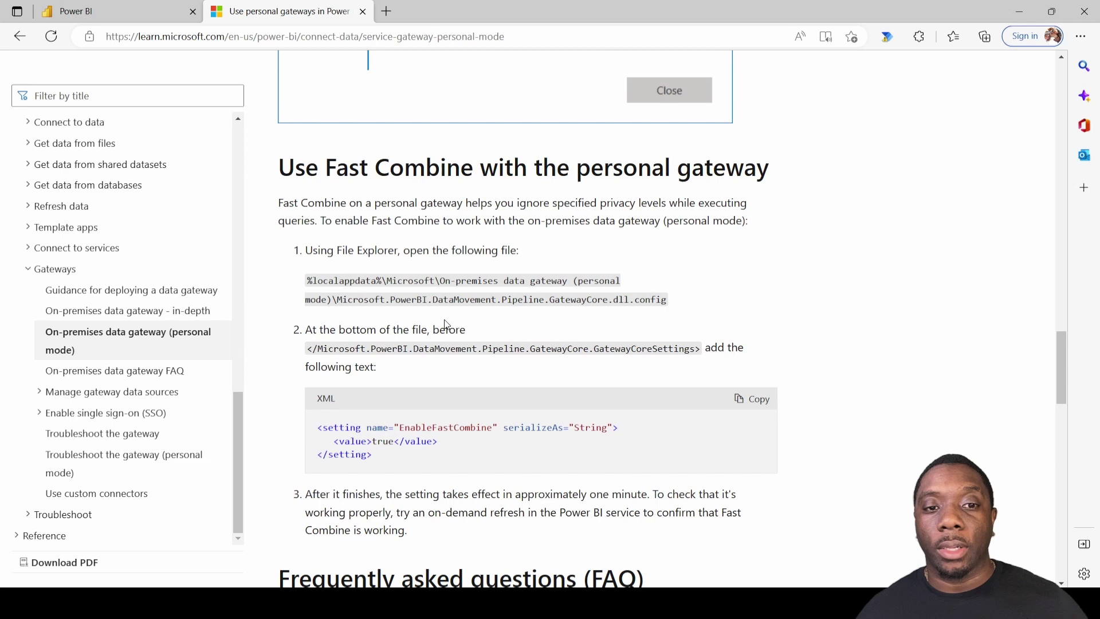
scroll(447, 325, down, 8)
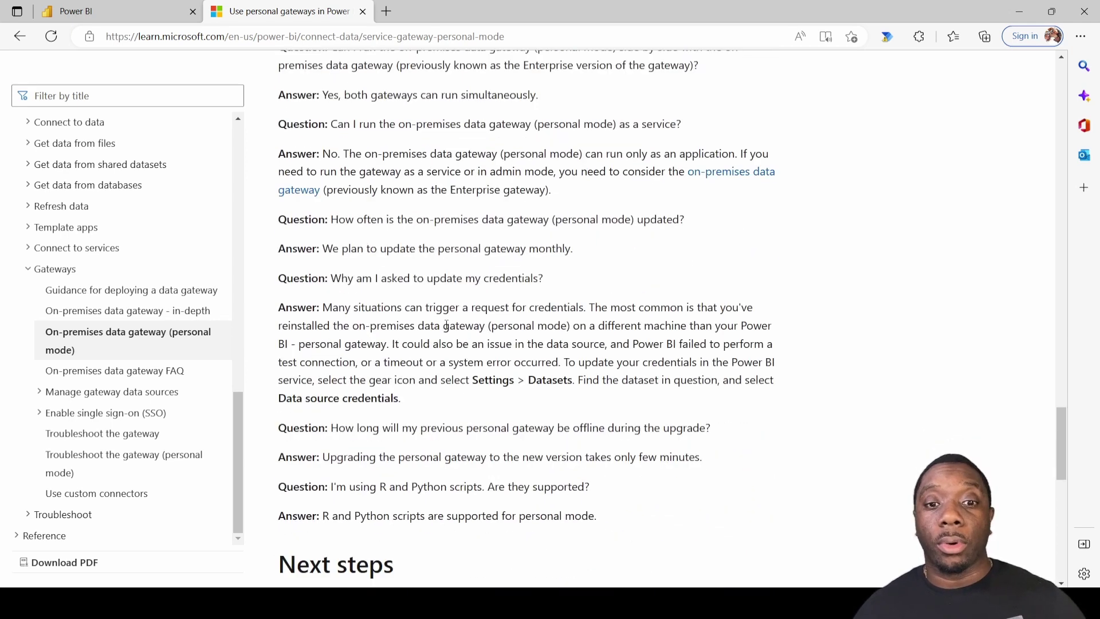
scroll(447, 324, down, 3)
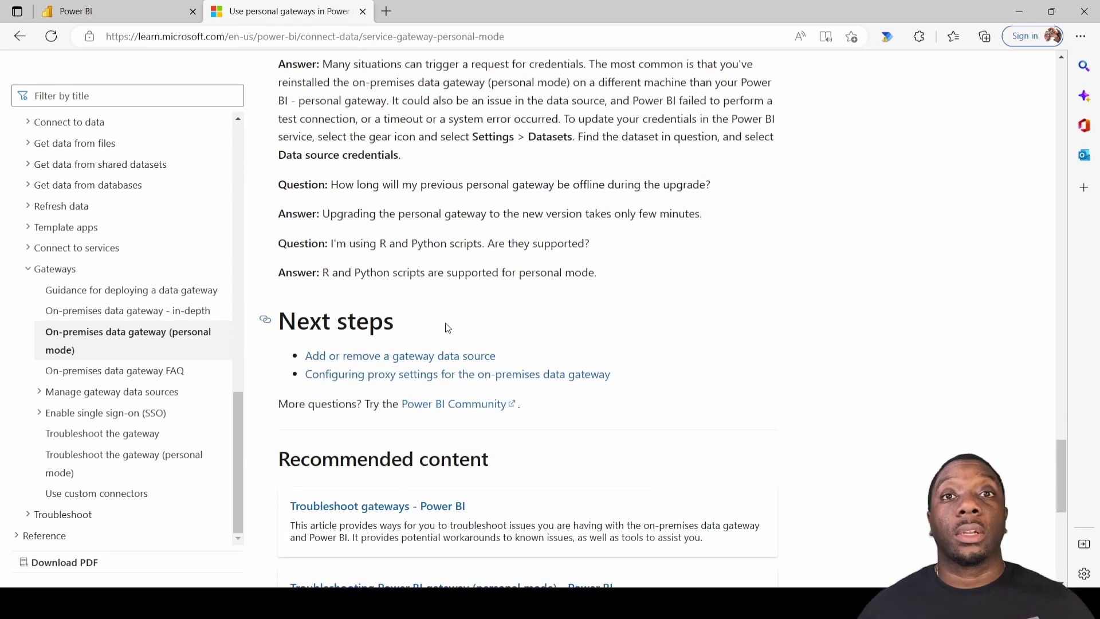
Return to the Huff Grocery Store workspace and expand the dataset's Scheduled refresh settings
click(115, 11)
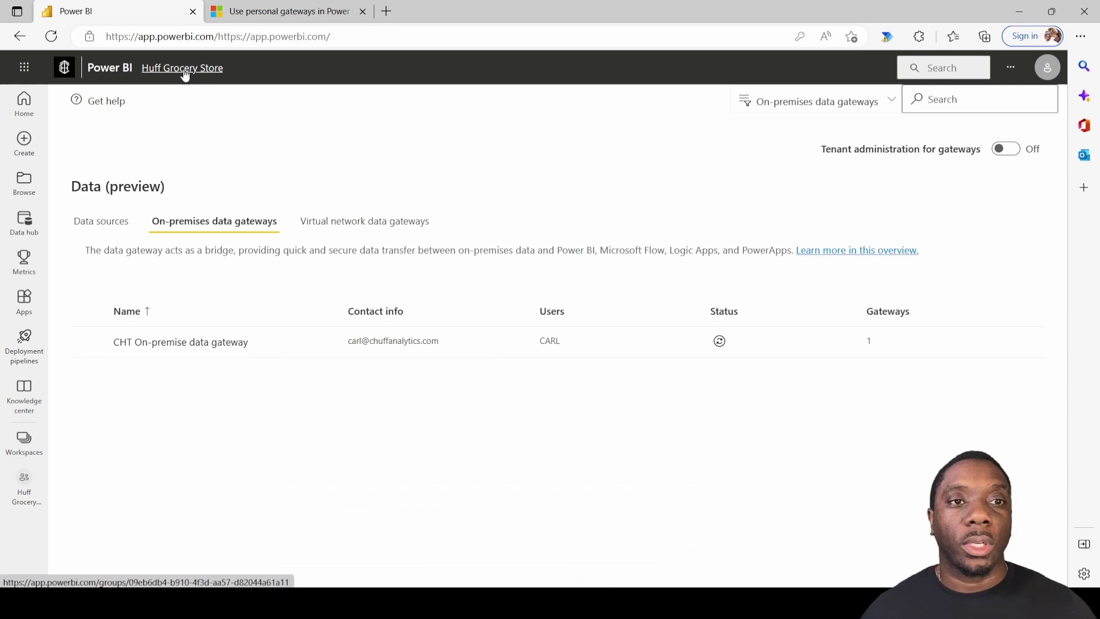
click(184, 70)
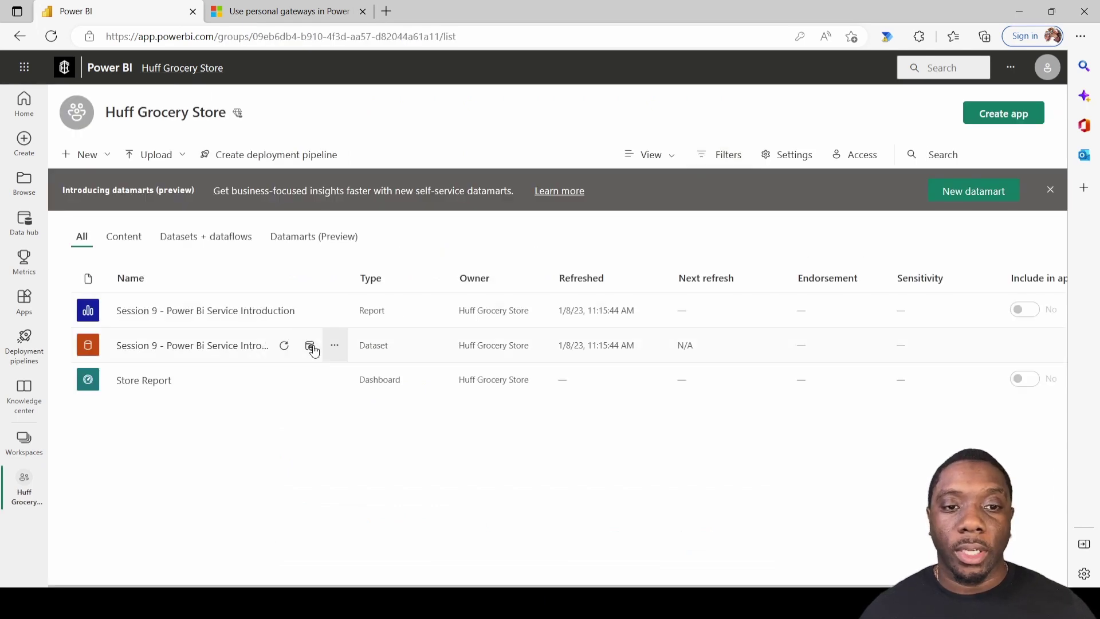
click(310, 347)
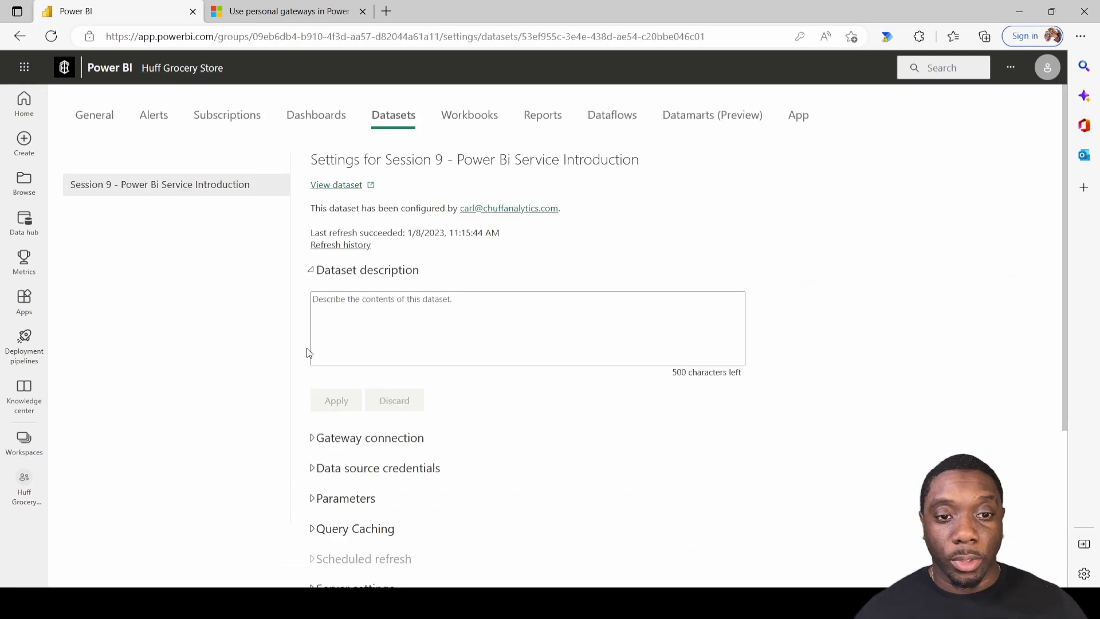
scroll(367, 353, down, 1)
scroll(367, 353, down, 2)
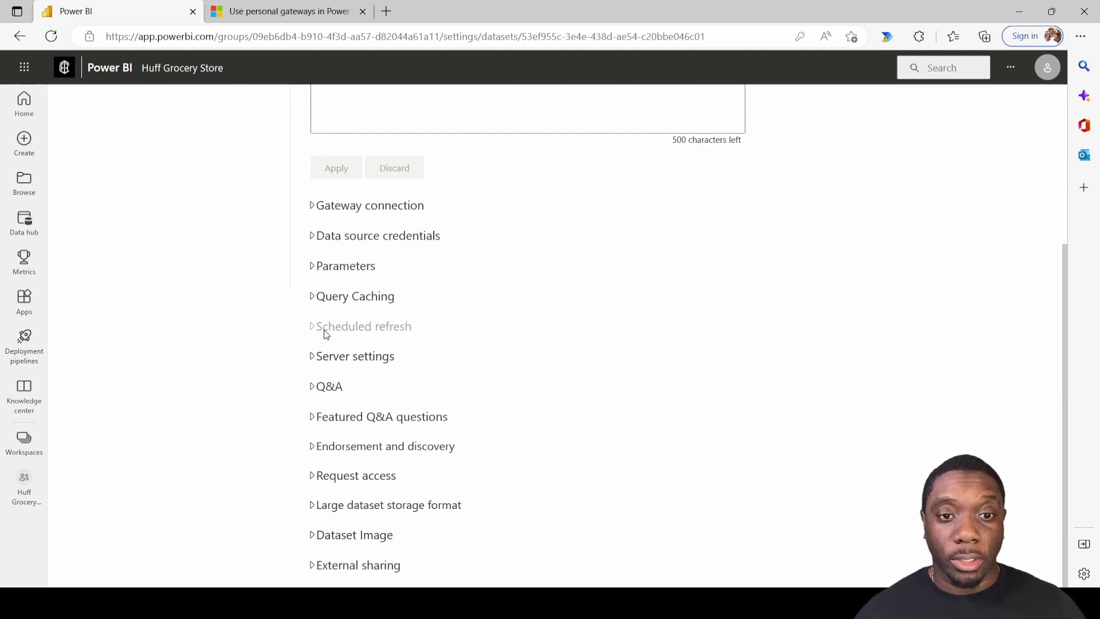
click(325, 208)
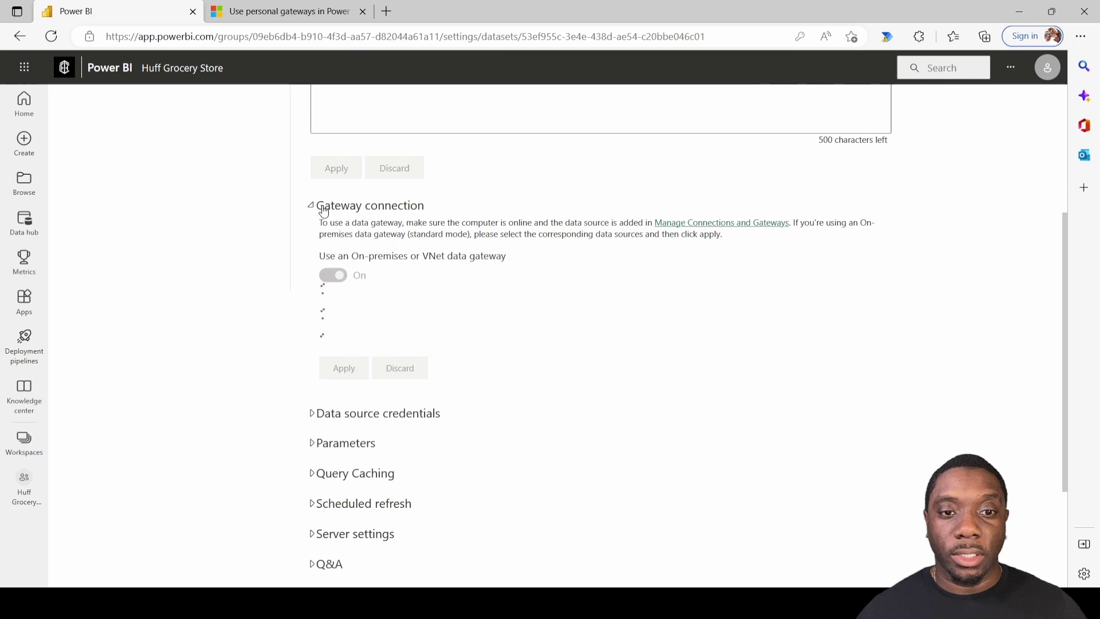
scroll(344, 336, down, 4)
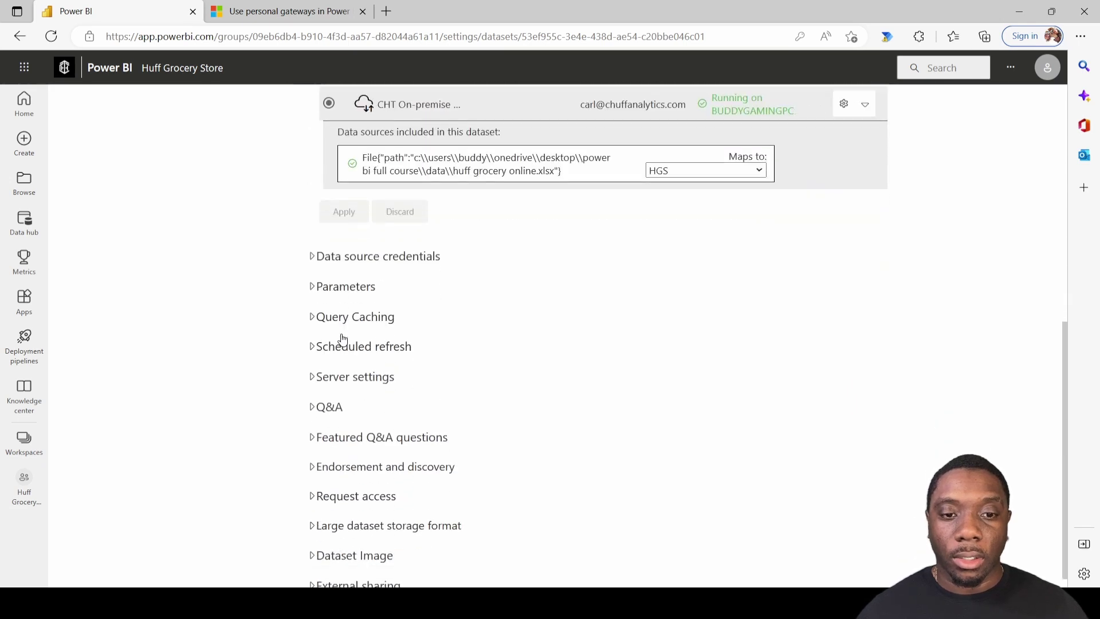
click(330, 333)
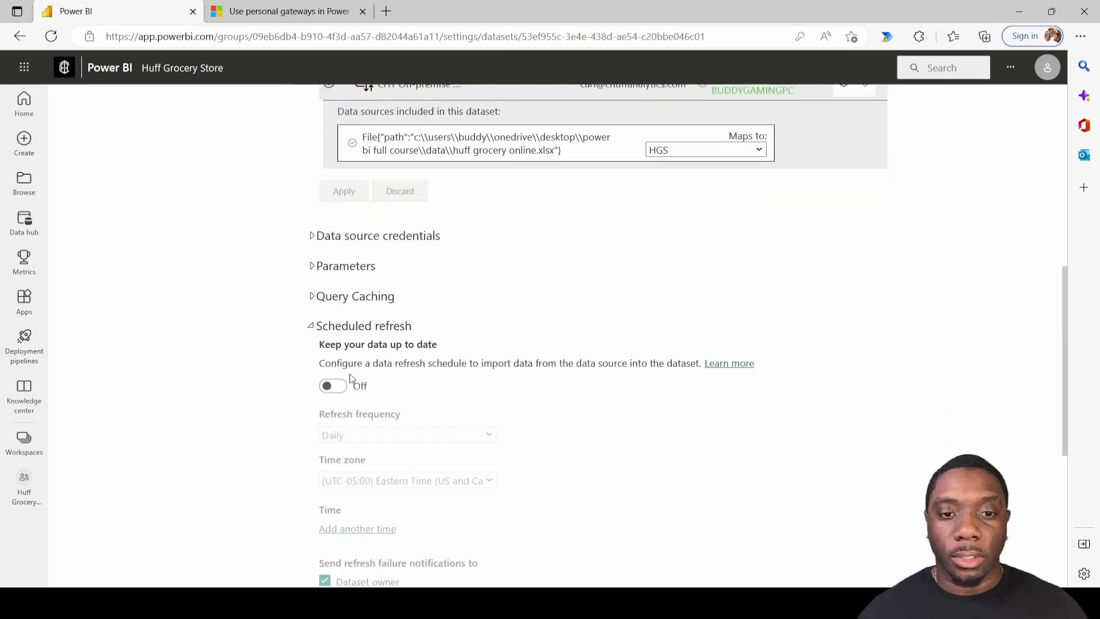
scroll(367, 316, down, 1)
Turn scheduled refresh on with Daily frequency in the Eastern Time zone
click(343, 311)
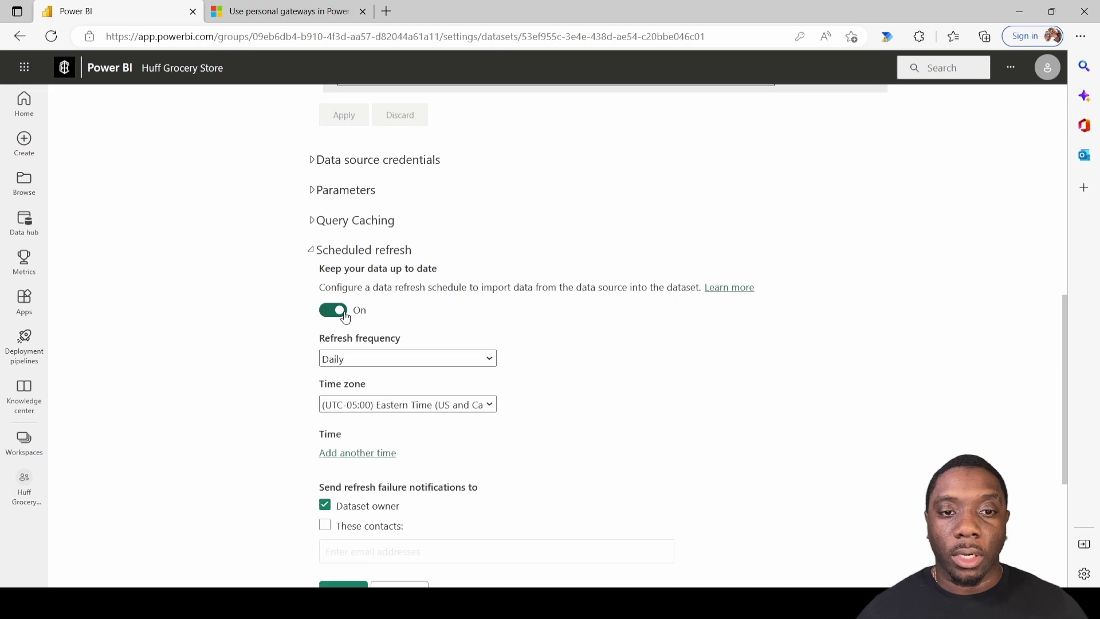
scroll(480, 298, down, 3)
scroll(483, 281, up, 2)
click(486, 208)
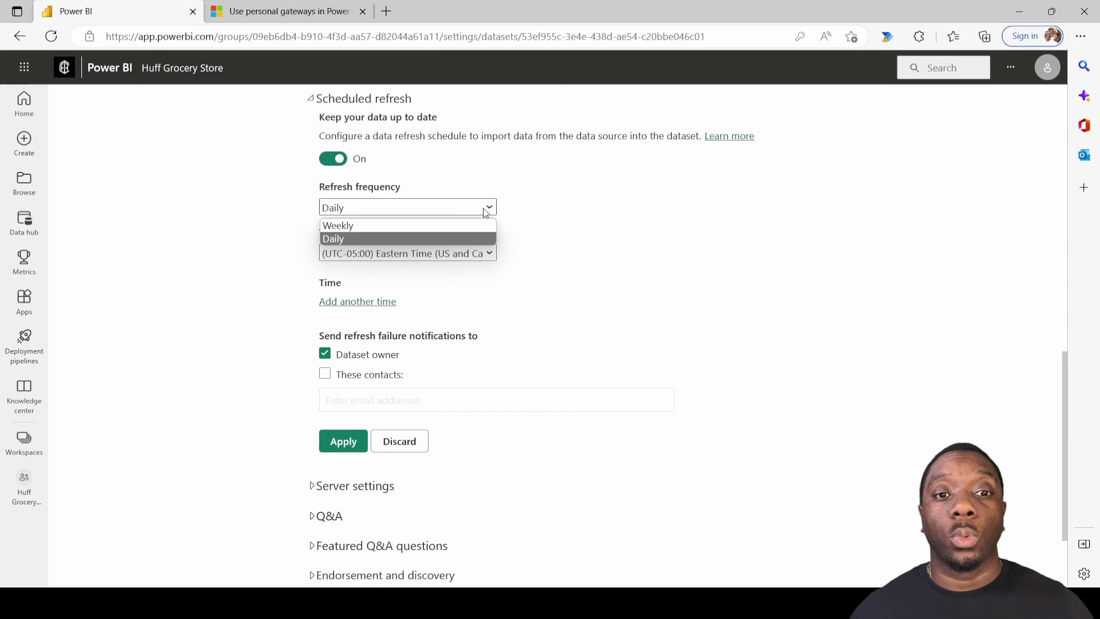
click(487, 209)
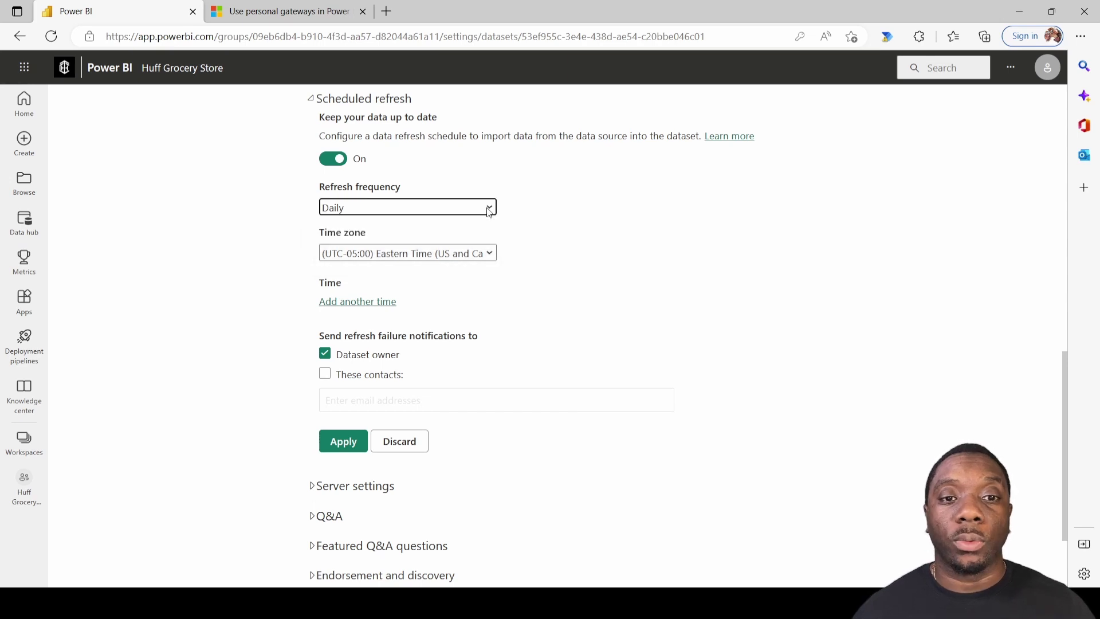
click(489, 255)
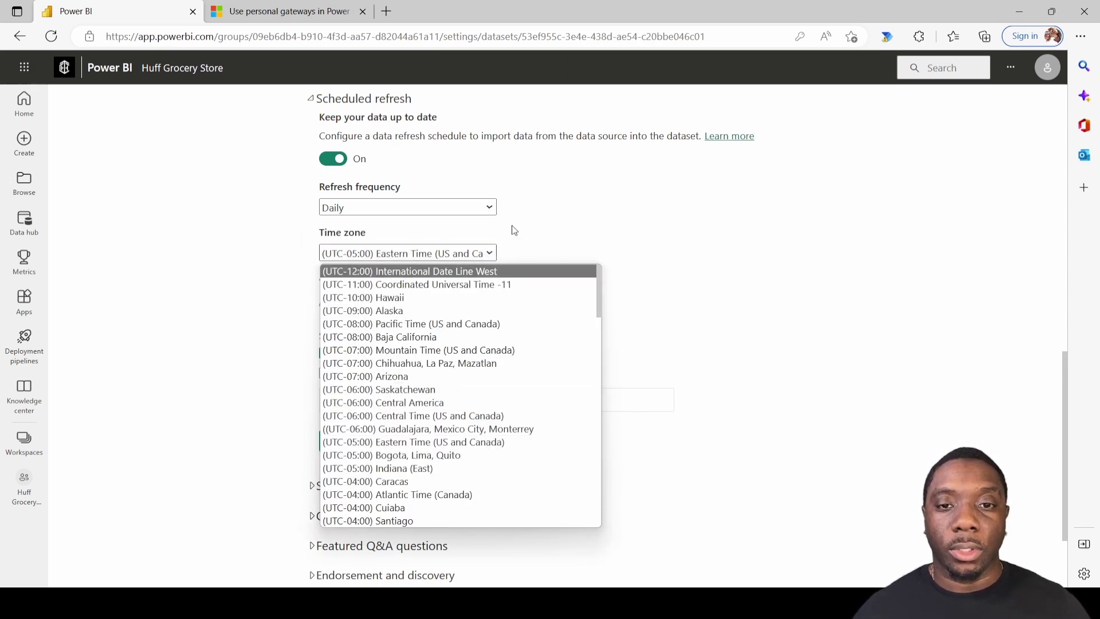
click(509, 239)
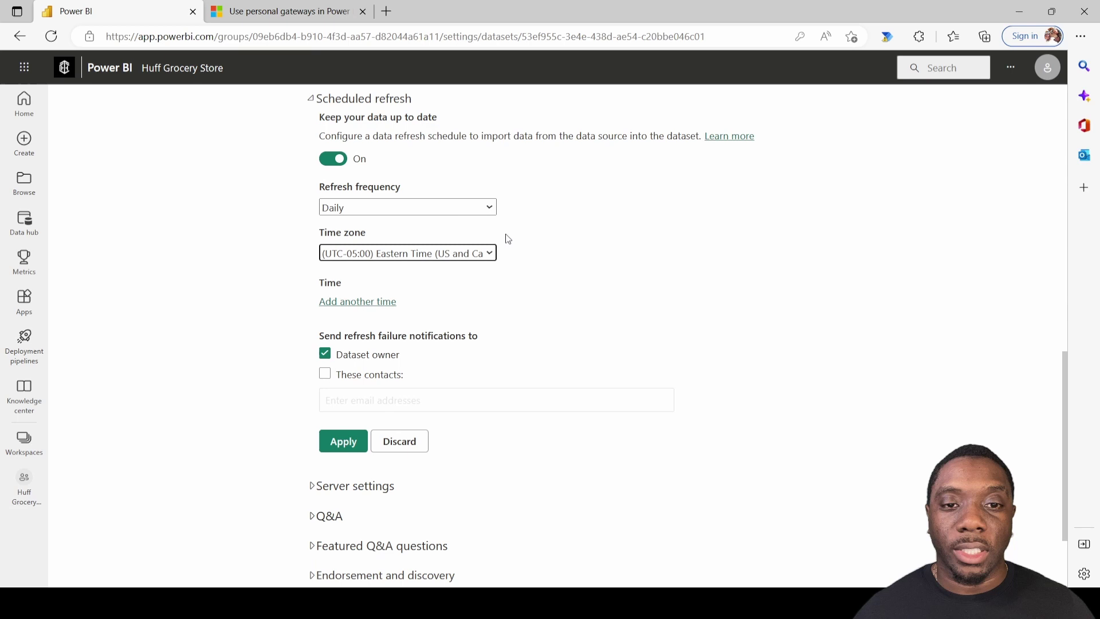
click(481, 212)
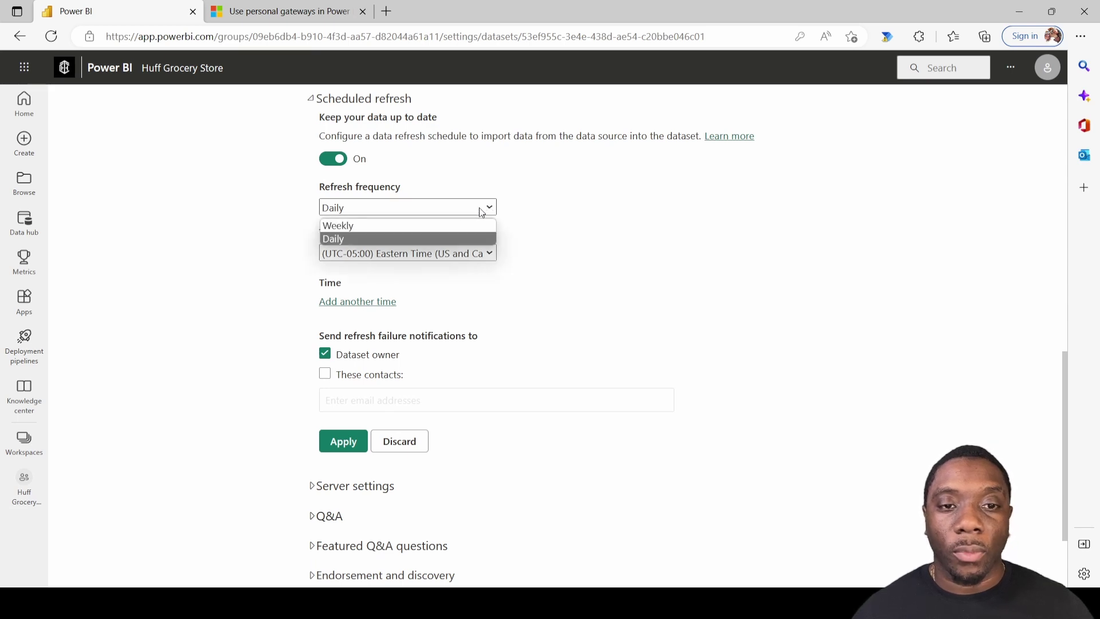
click(421, 226)
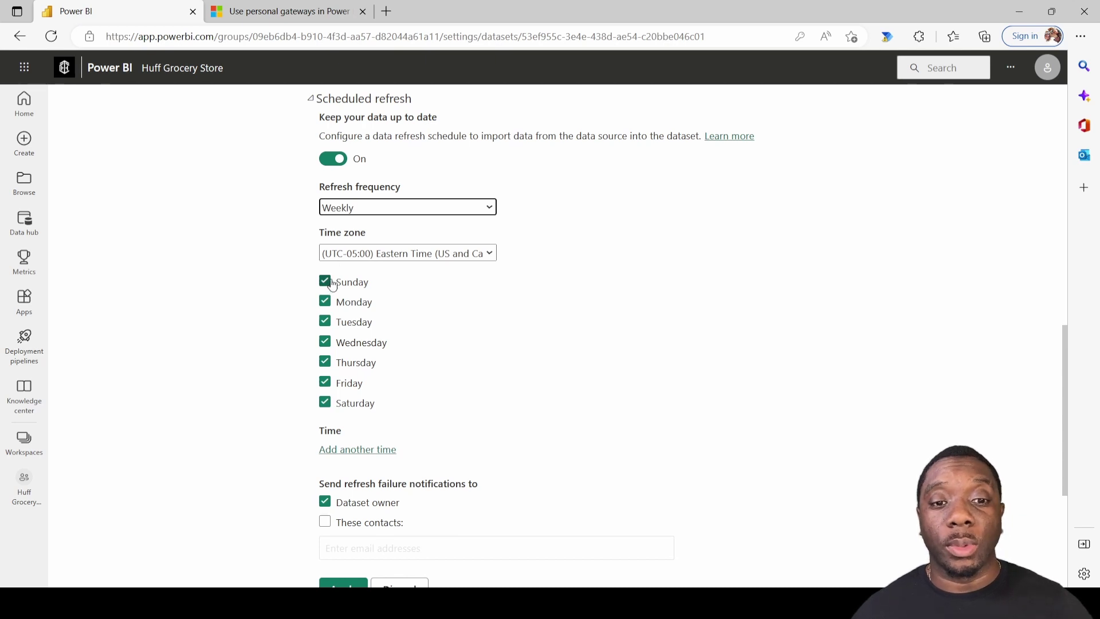
click(349, 452)
click(483, 208)
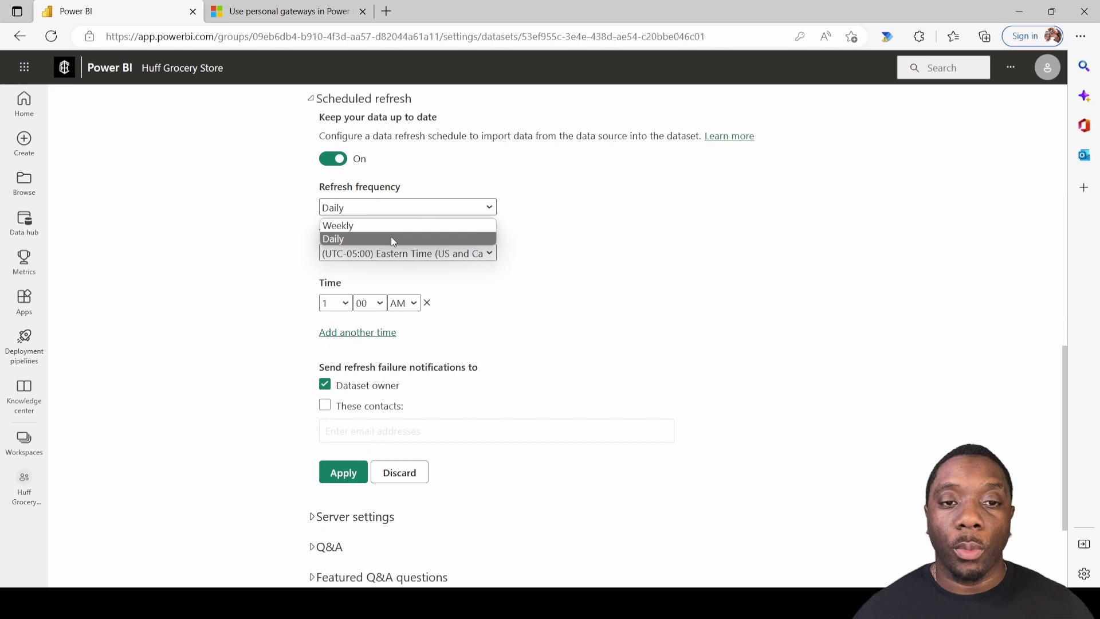
click(392, 241)
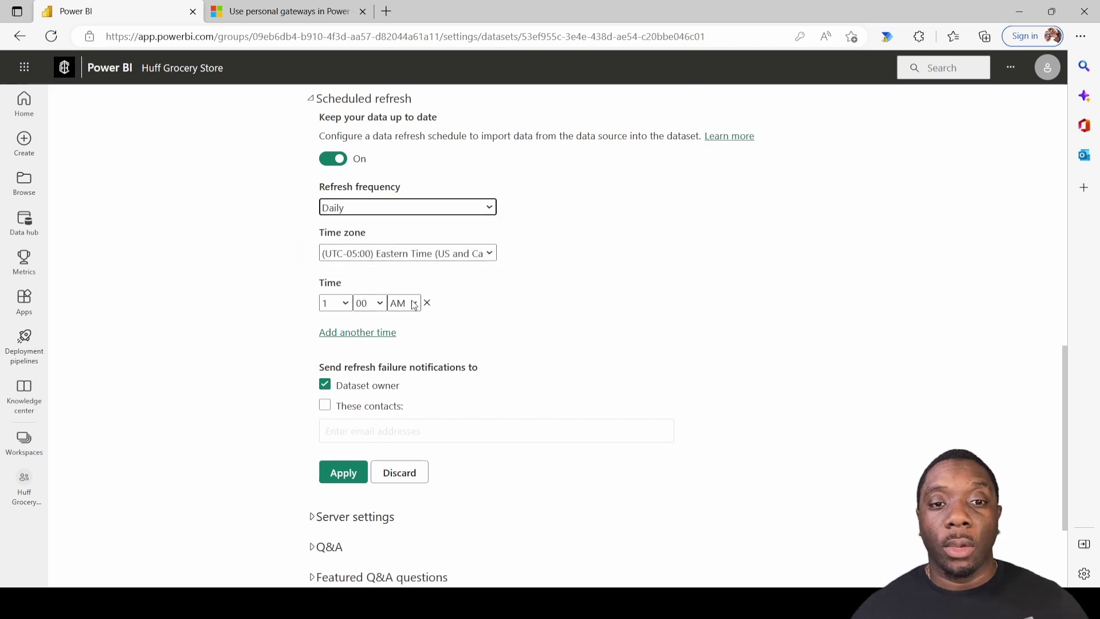
Set the single refresh time to 11:30 AM, removing the extra second time slot
click(368, 334)
click(343, 334)
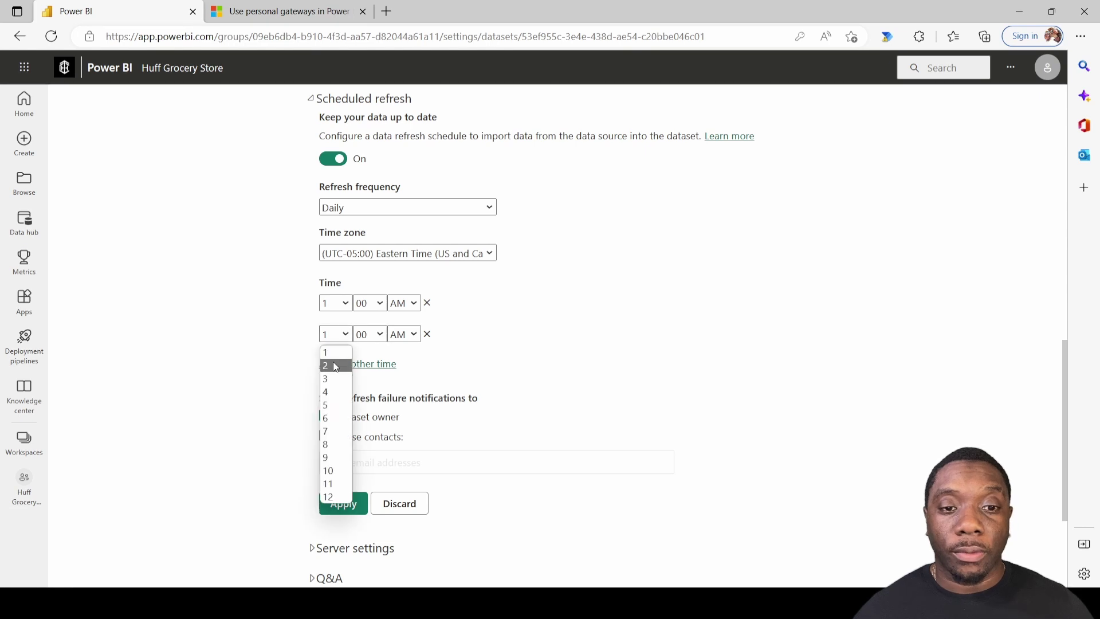
click(336, 374)
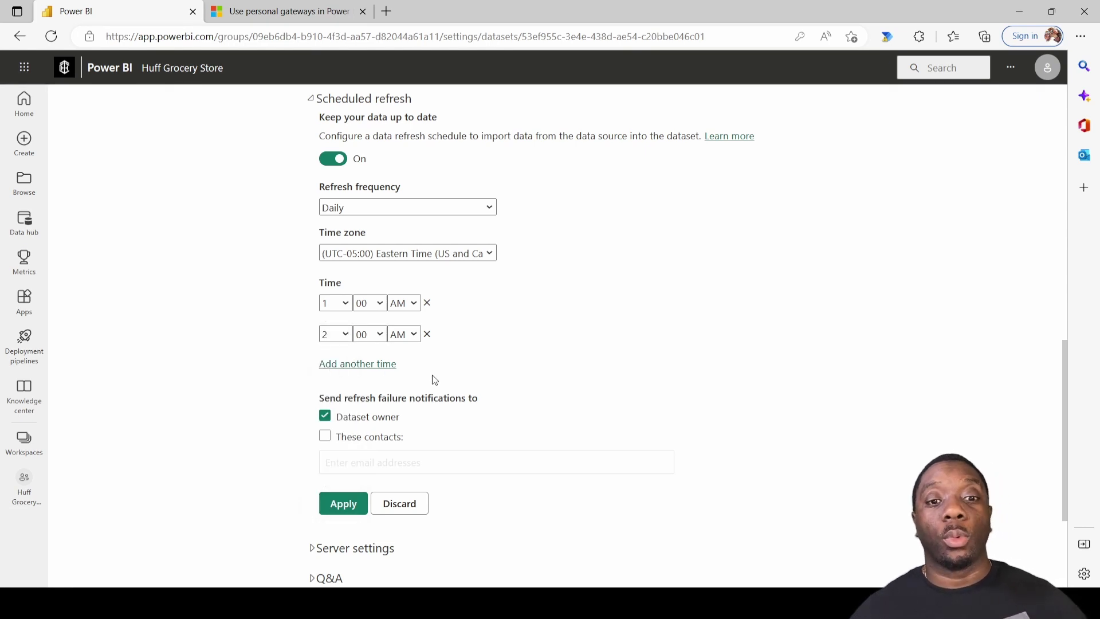
click(428, 335)
click(346, 303)
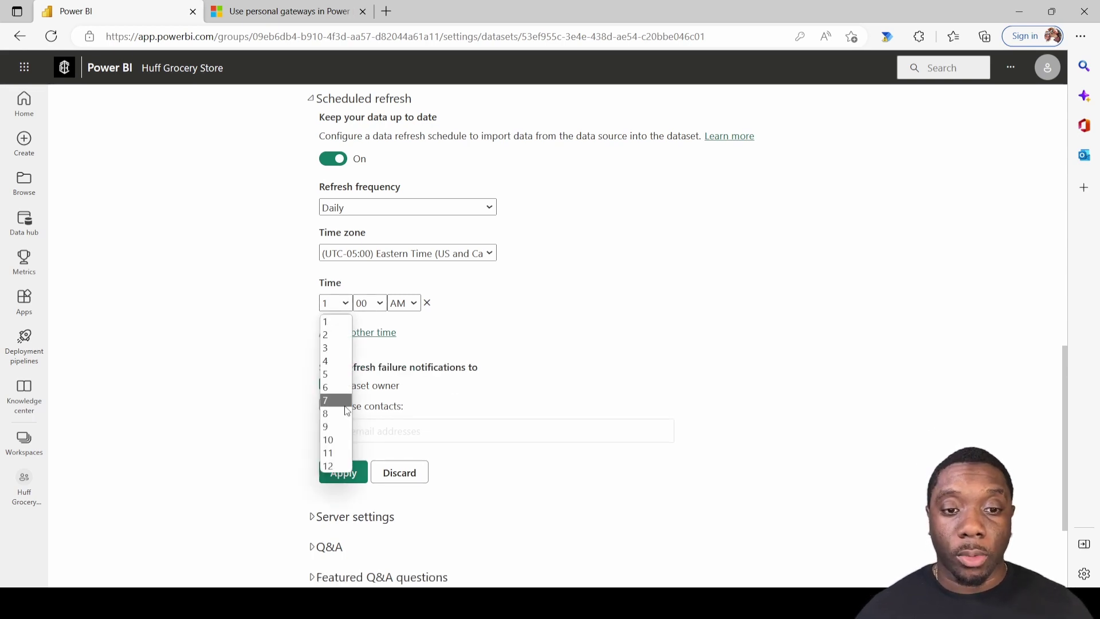
click(328, 453)
click(375, 304)
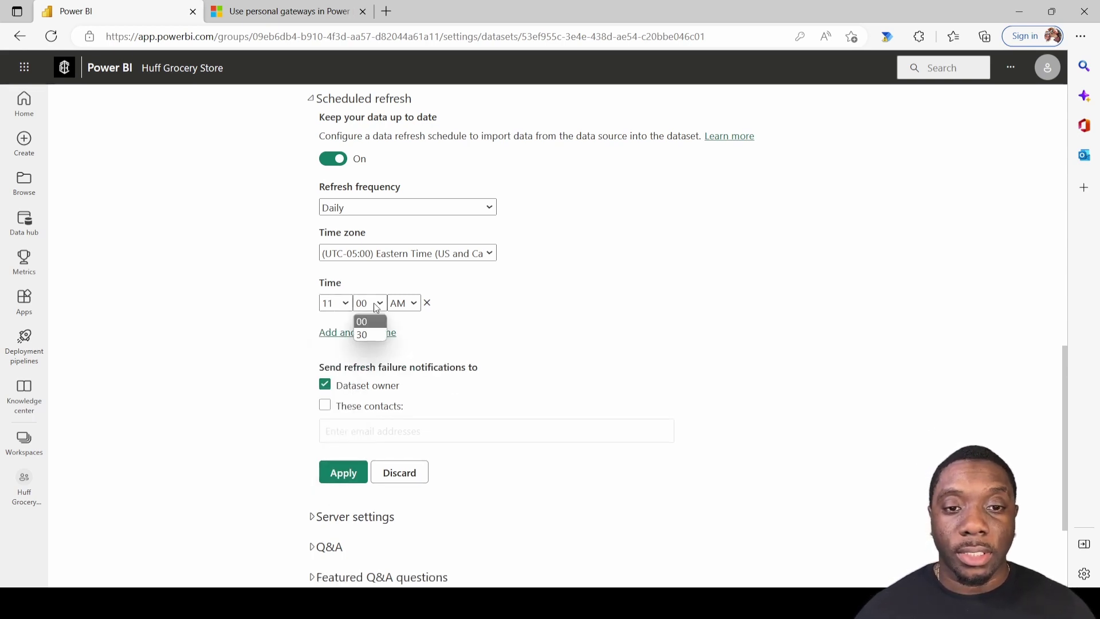
click(367, 335)
click(452, 331)
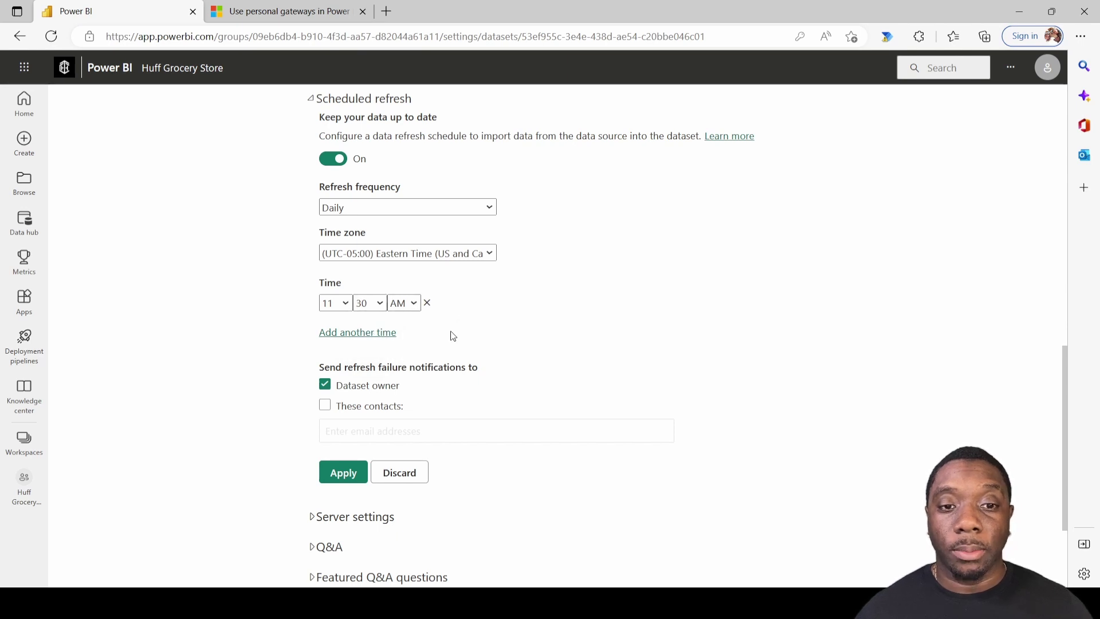
Apply the 11:30 AM daily schedule, then set Excel cell K3 Sales to $200.00 and save the workbook
click(345, 471)
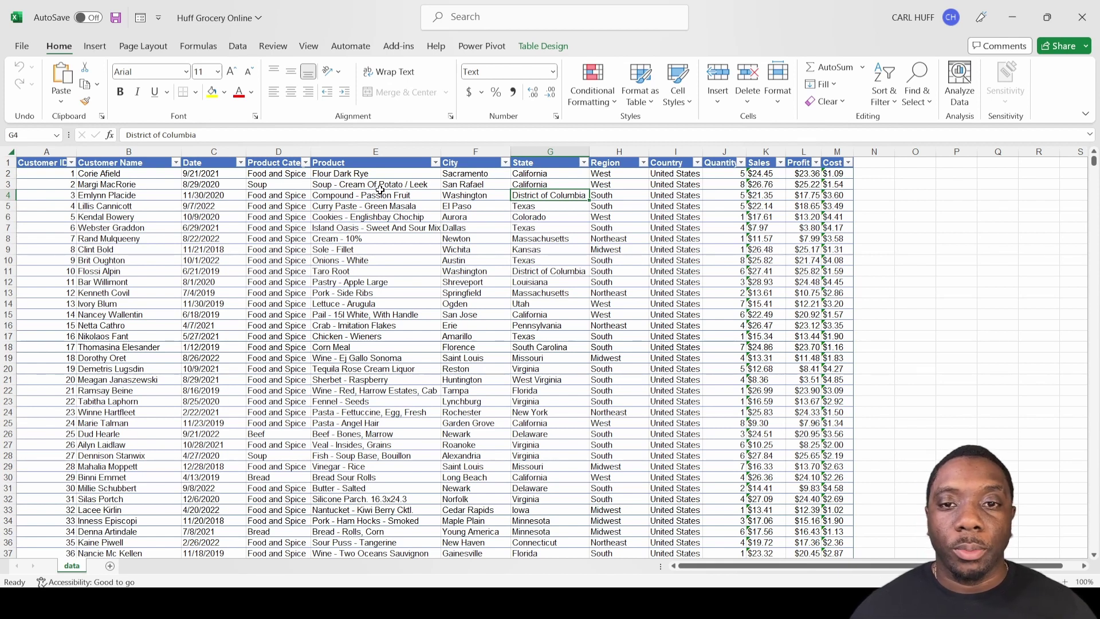
click(765, 186)
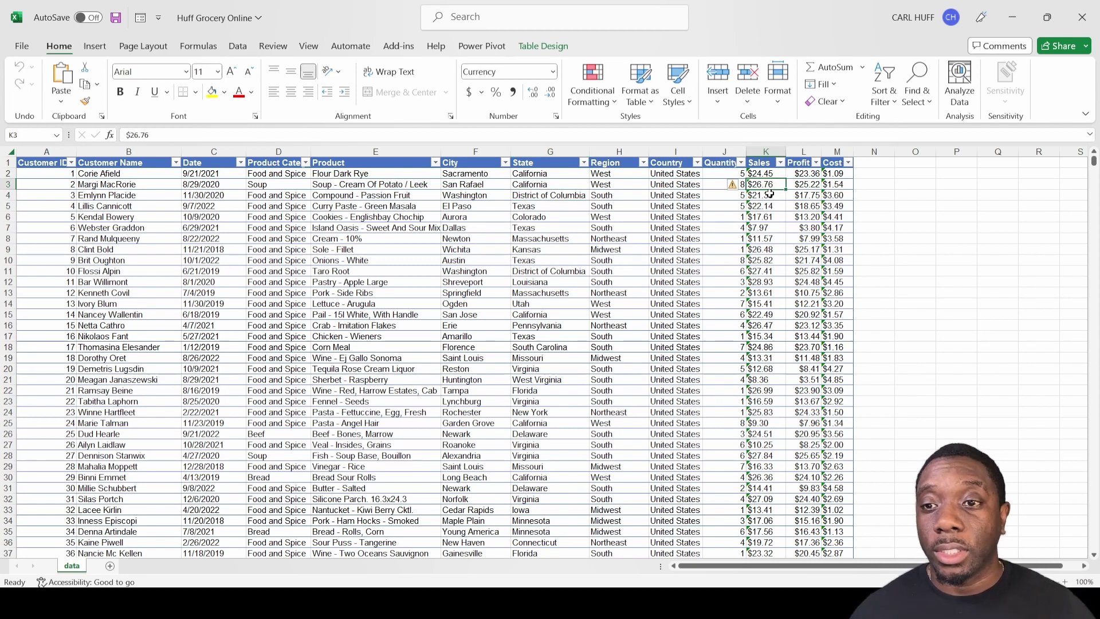
text(200)
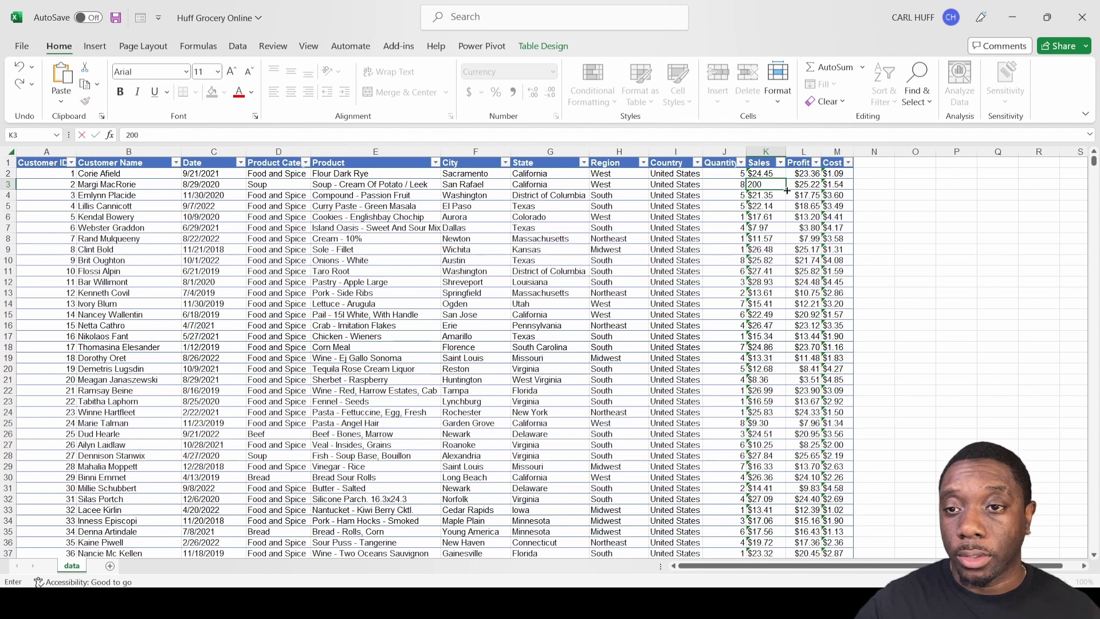
key(Return)
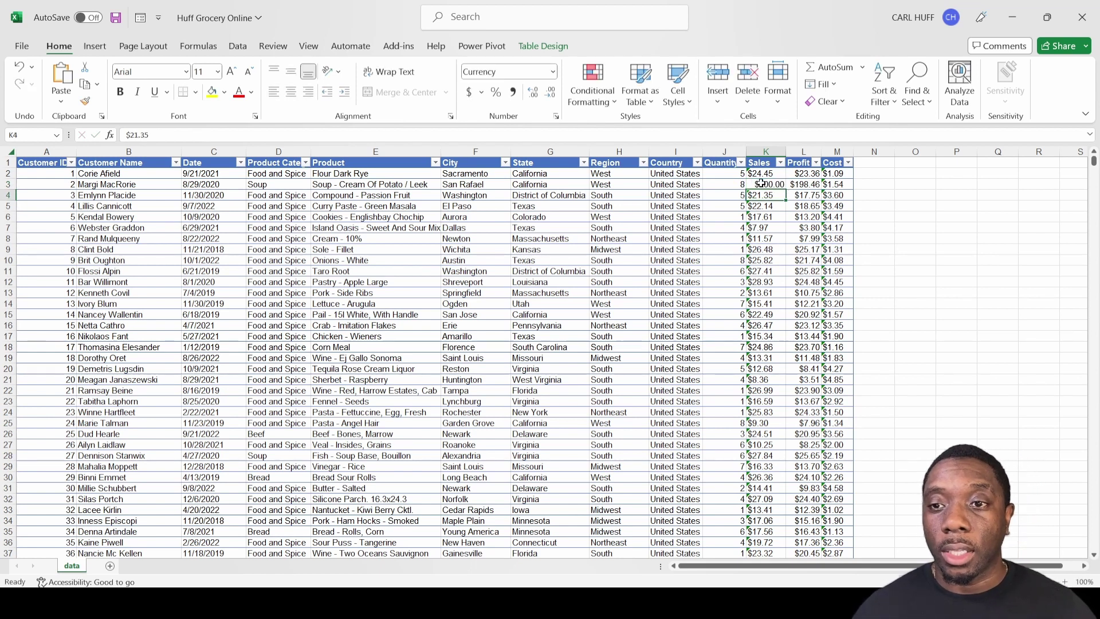
click(764, 184)
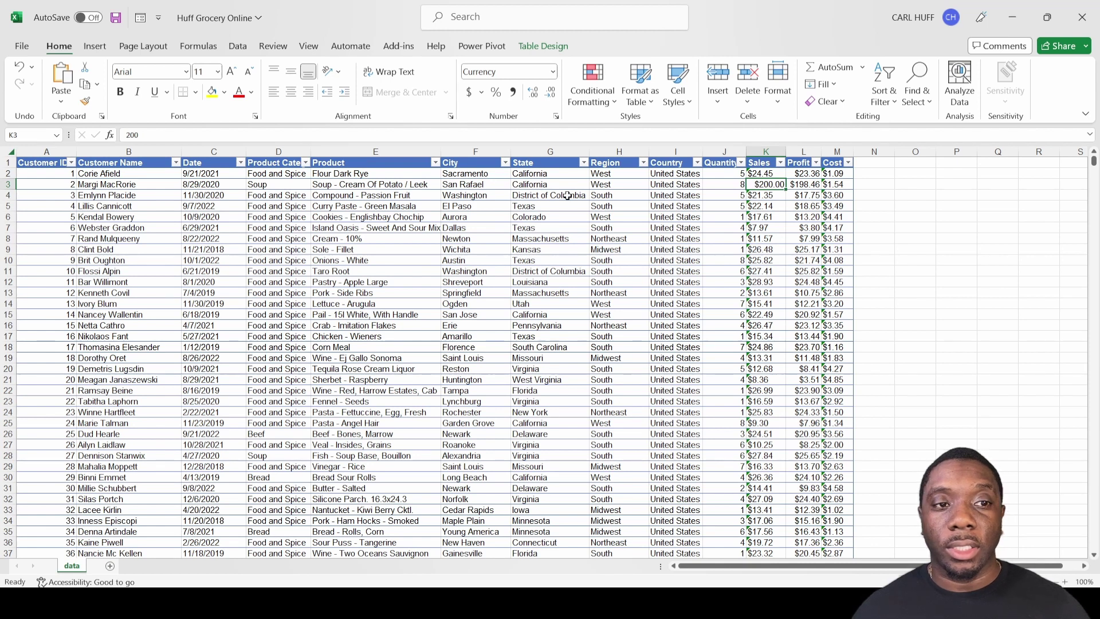
click(116, 21)
click(310, 140)
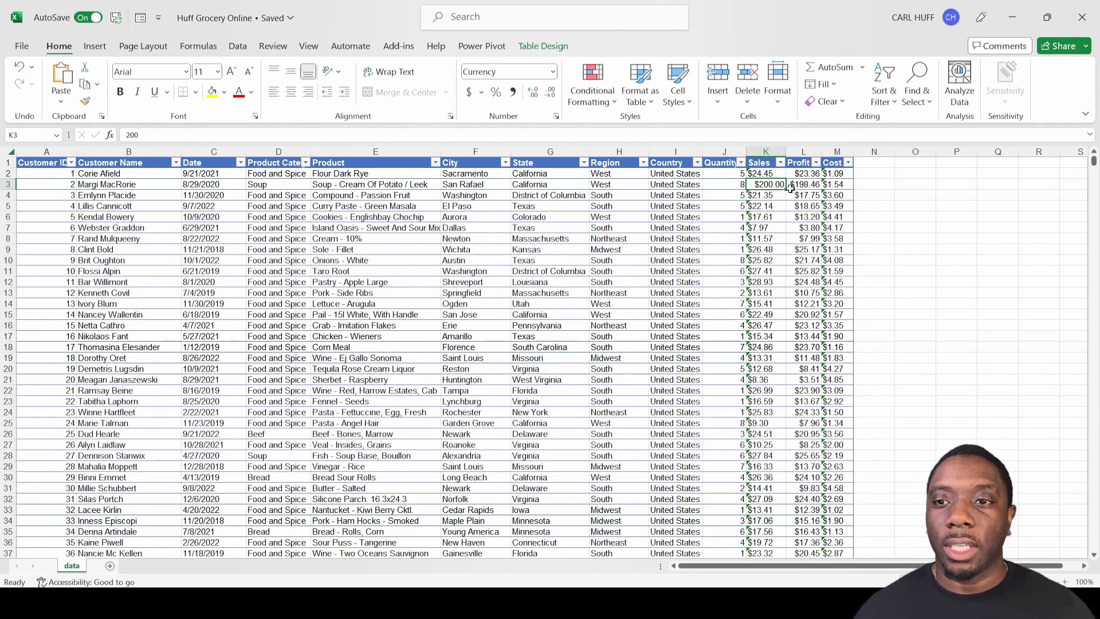
Close Excel and refresh the Session 9 dataset in the Huff Grocery Store workspace
click(1080, 21)
click(968, 95)
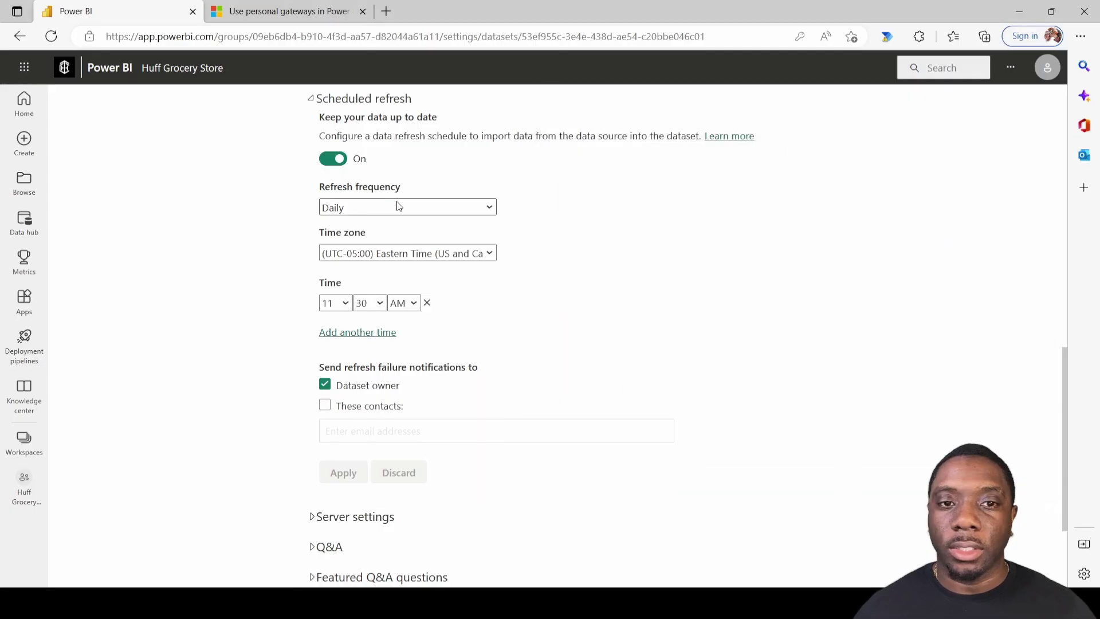
click(178, 68)
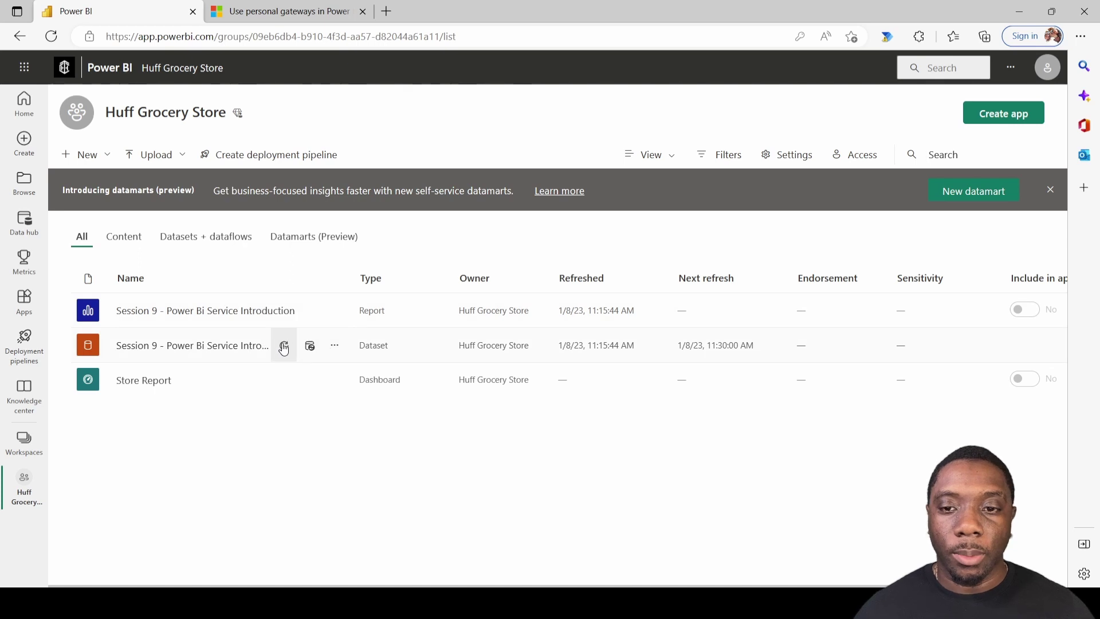
click(284, 347)
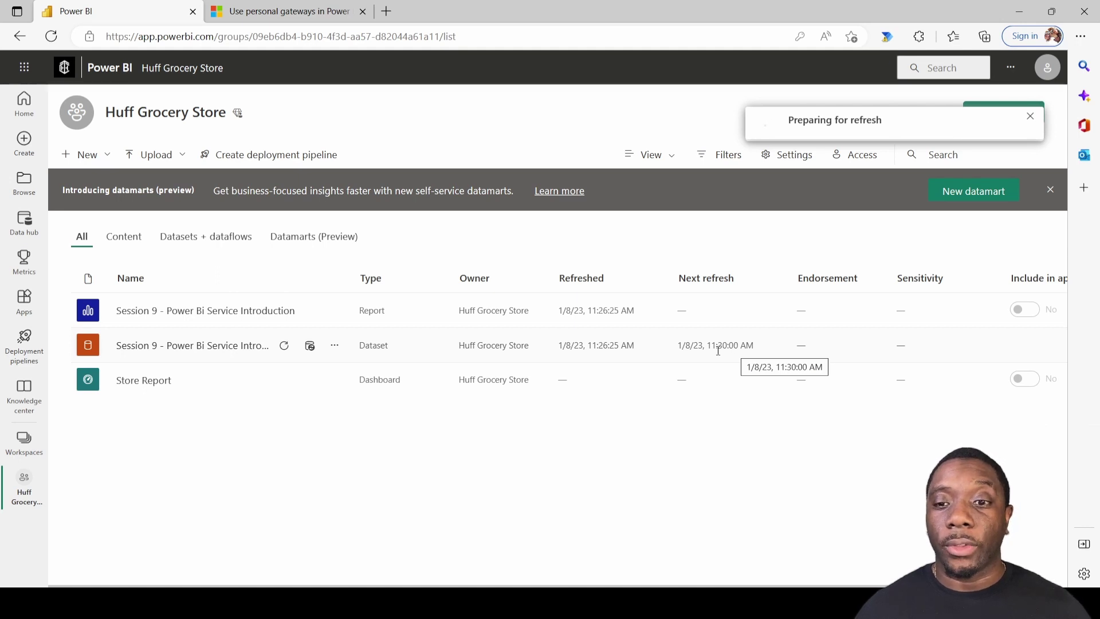
Open the Session 9 report and refresh visuals to show Sales $36.60K and the soup at $200.00
click(238, 312)
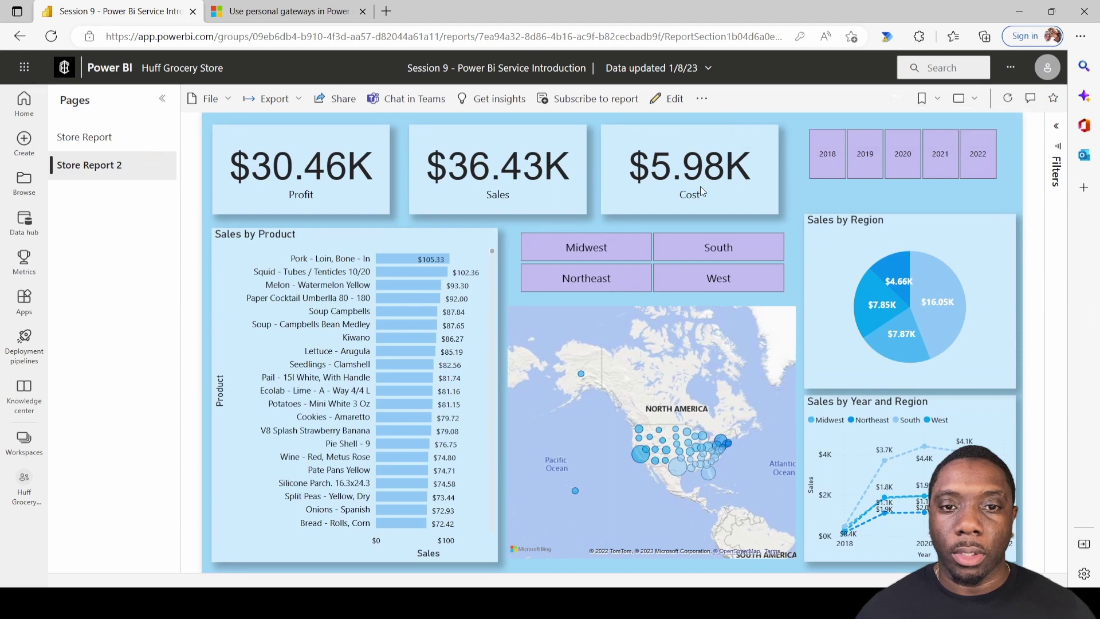
click(1008, 100)
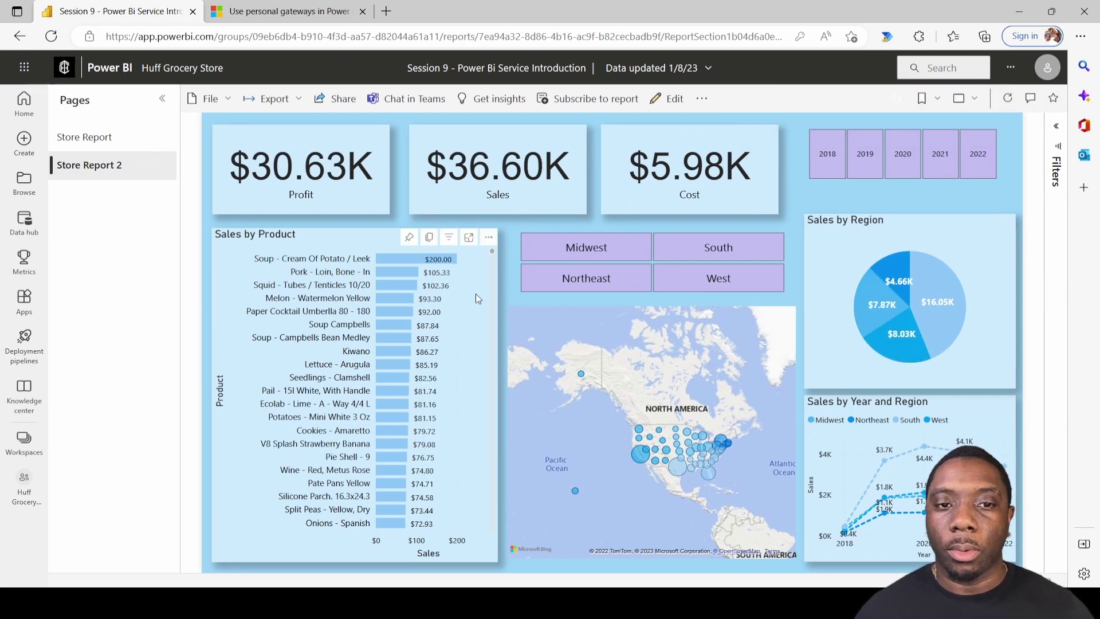
mouse_move(430, 263)
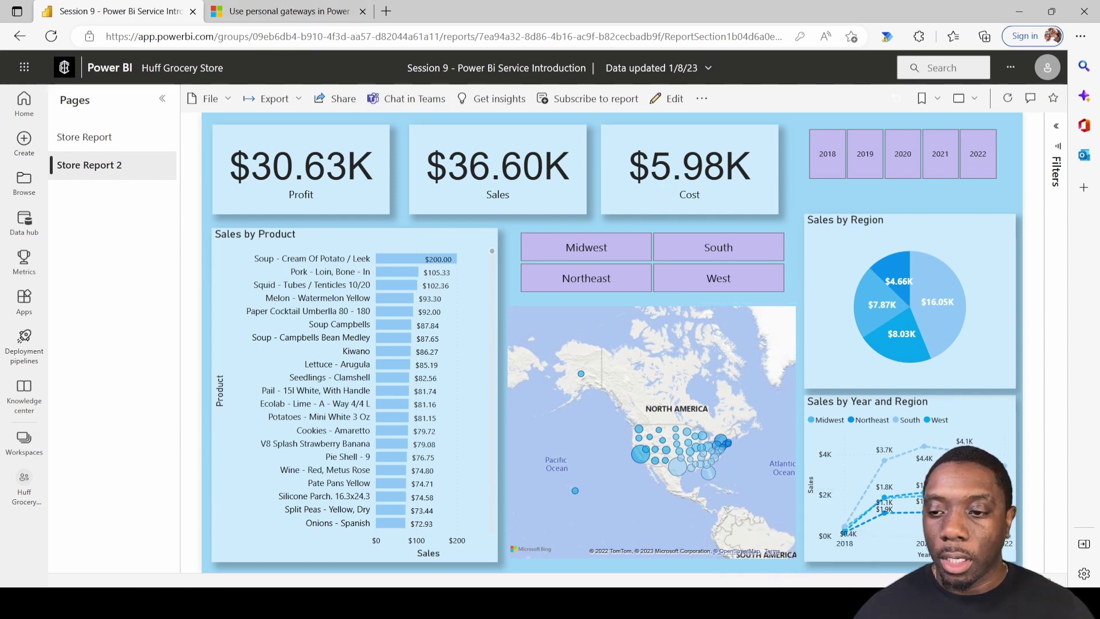
Set K3 Sales to 150, turn AutoSave on saving to OneDrive, then minimize Excel
key(alt+Tab)
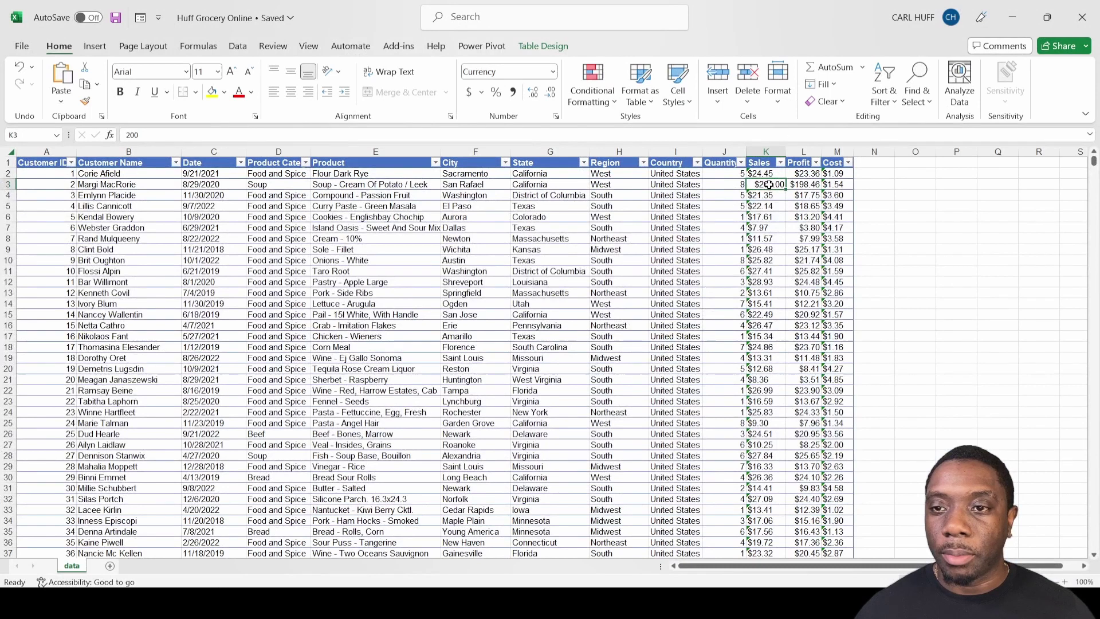
text(150)
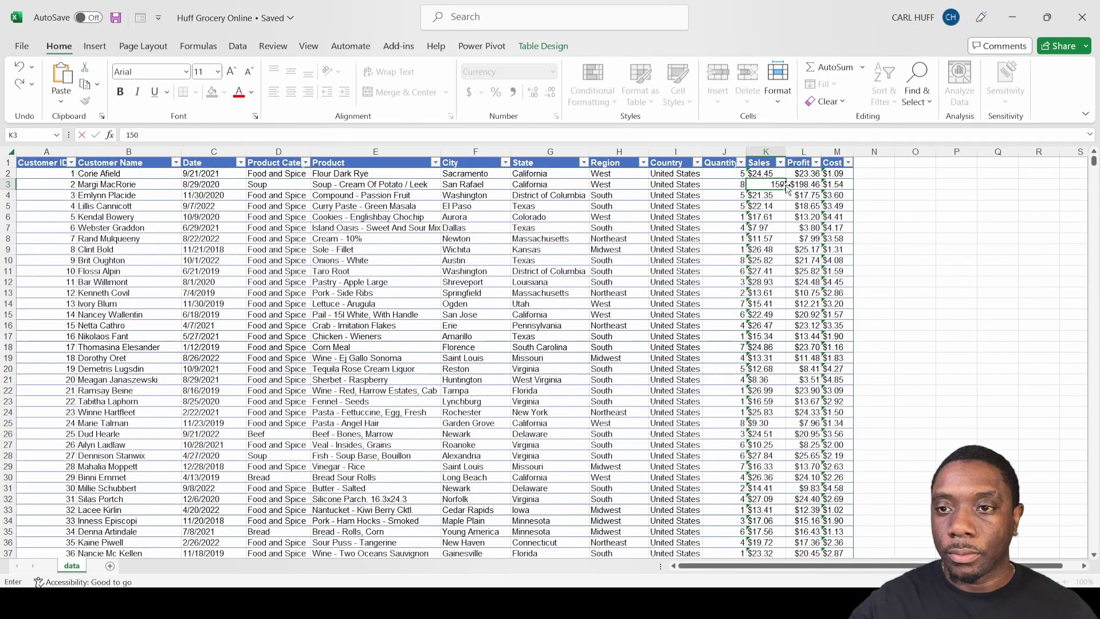
key(Return)
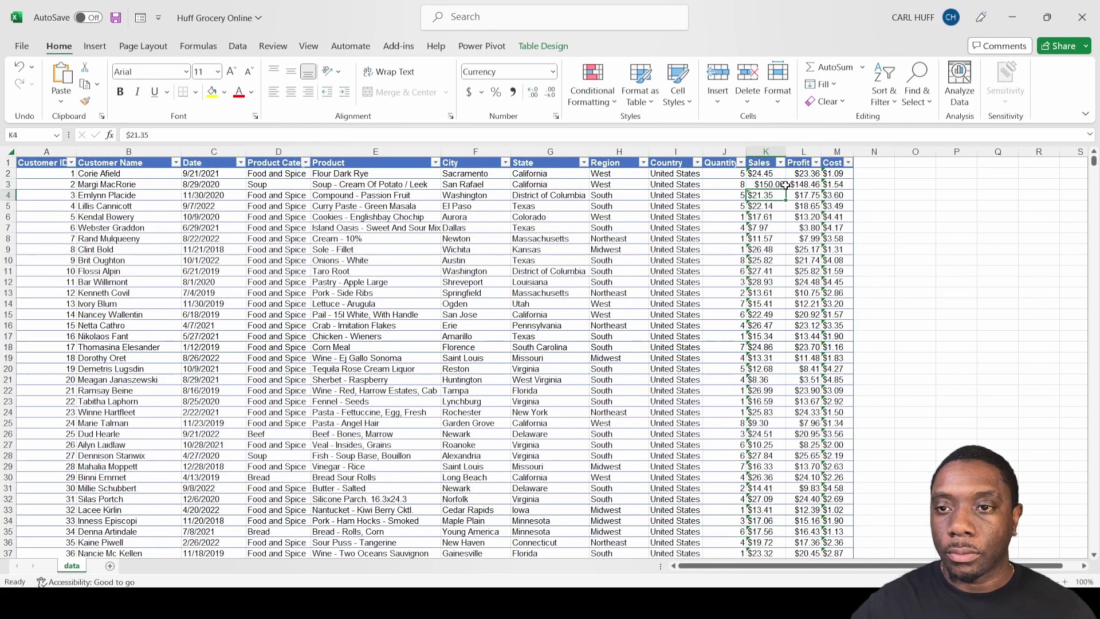
click(86, 18)
click(529, 265)
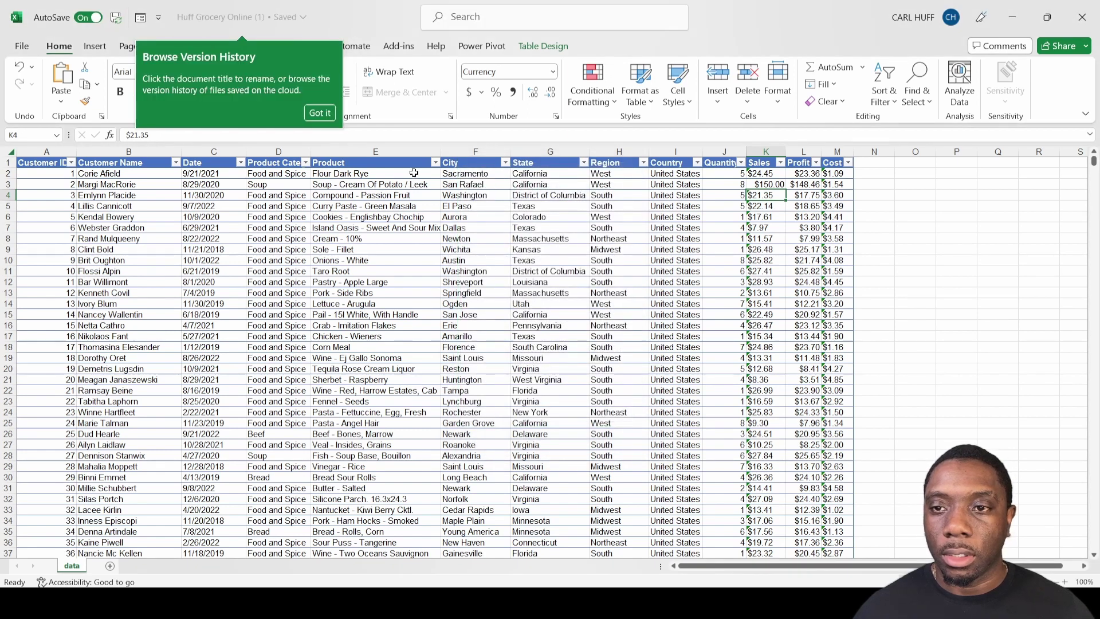
click(319, 111)
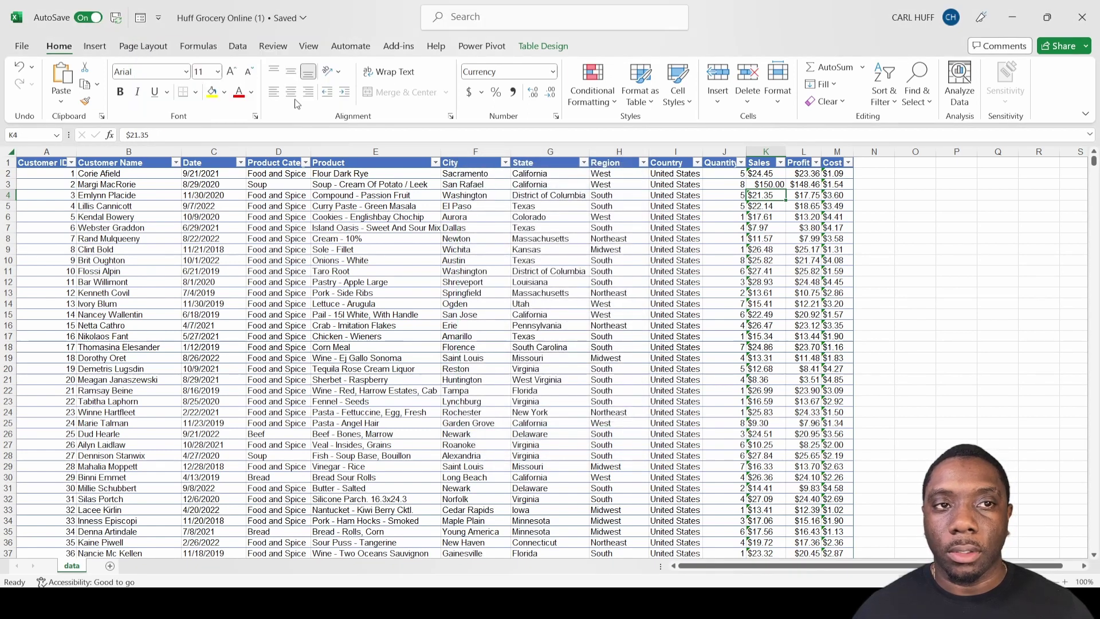
click(117, 18)
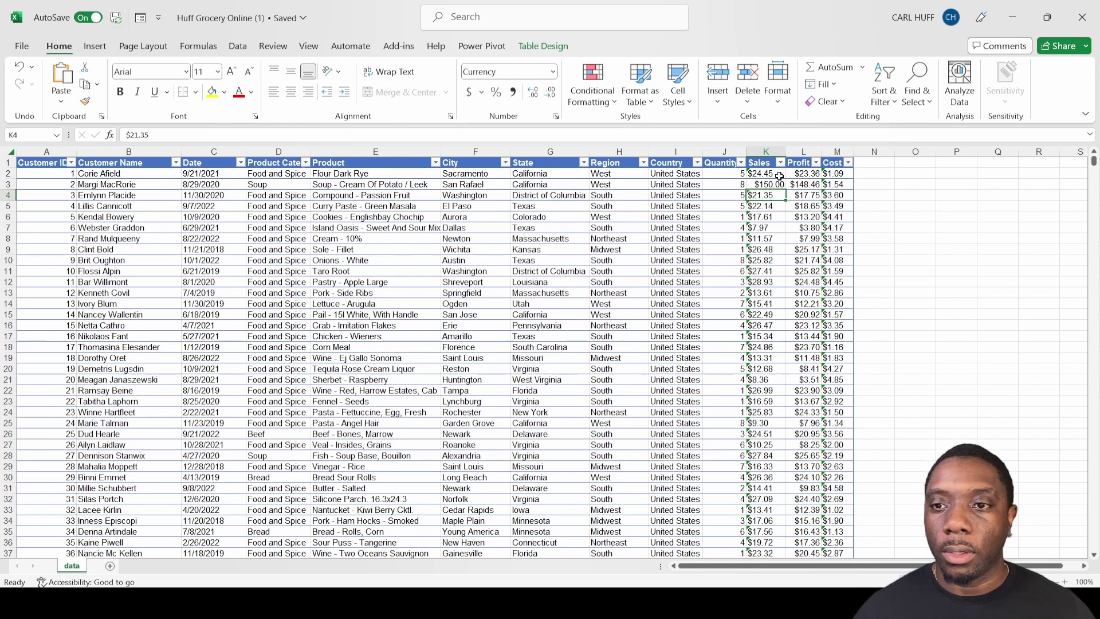
click(1014, 20)
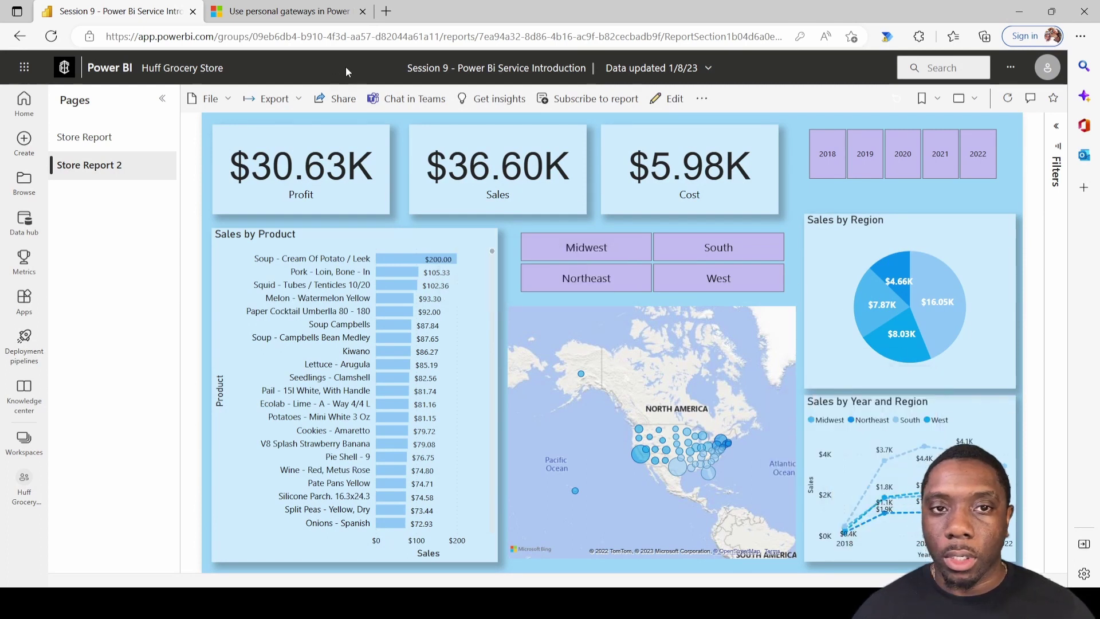
Reload the workspace page so the dataset shows the 11:30:39 AM refresh, then reopen the Session 9 report
click(182, 68)
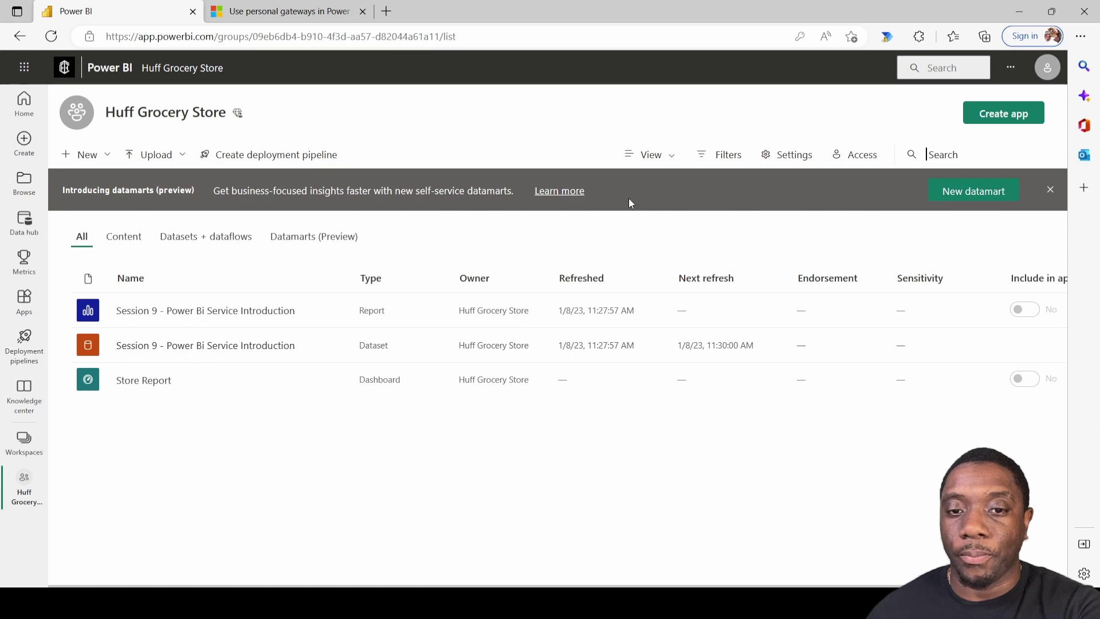
click(487, 36)
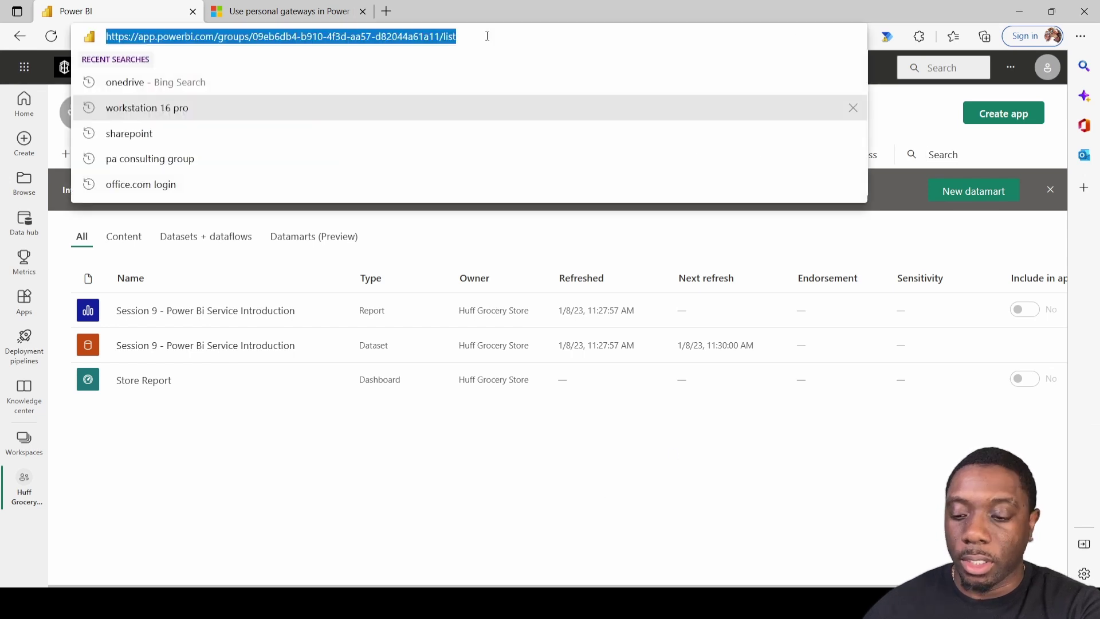
key(Return)
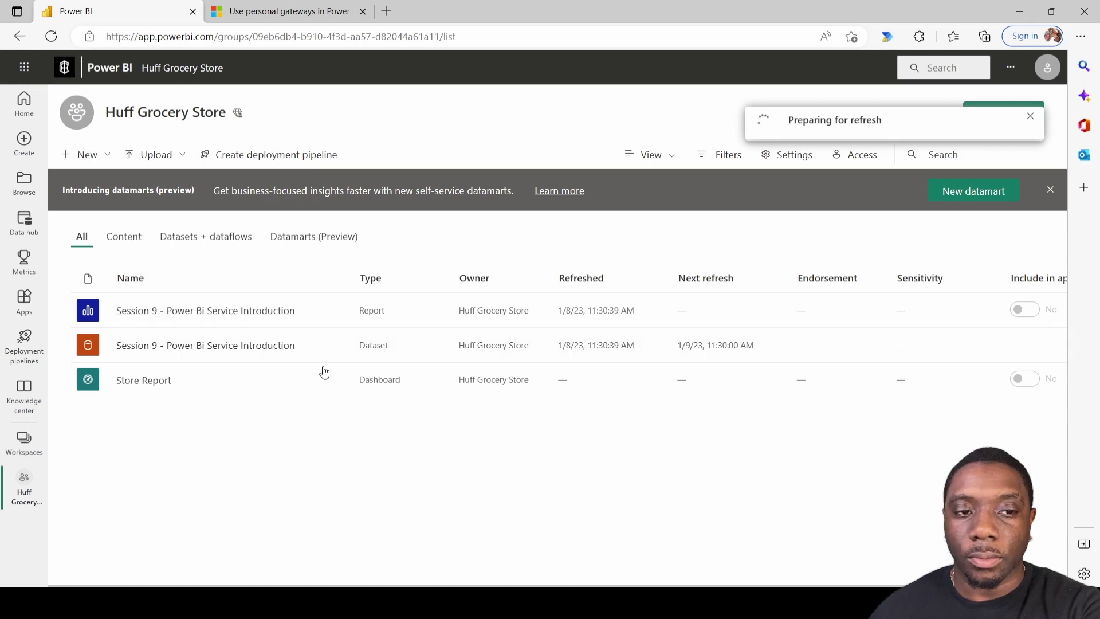
click(259, 318)
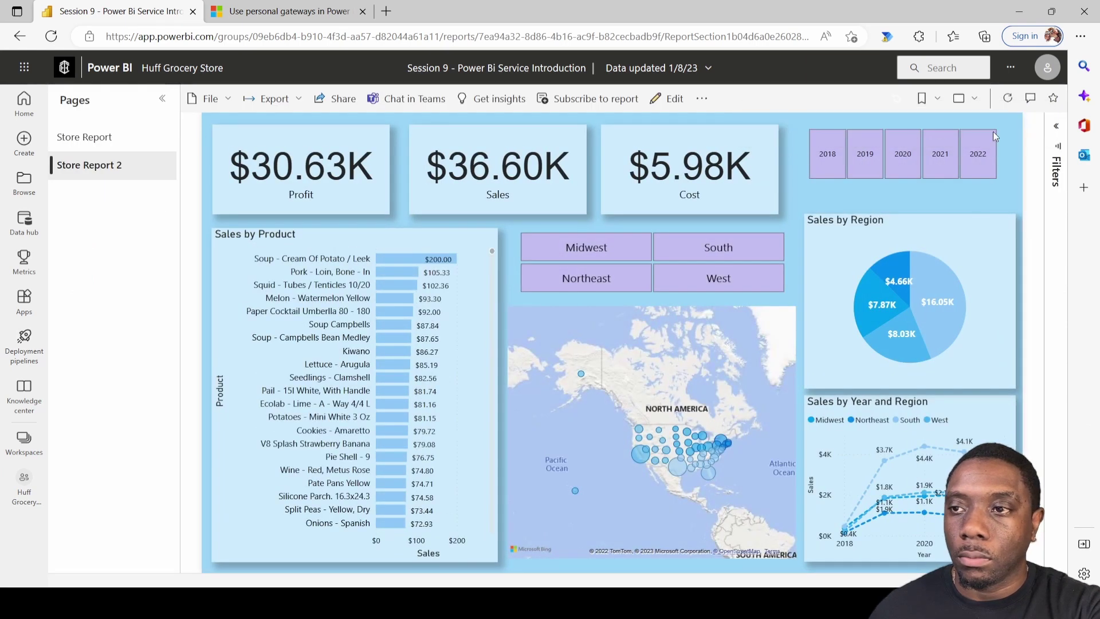
Dismiss the refresh notice and refresh visuals so the soup bar reads $150.00 and Sales $36.55K
click(995, 118)
click(1008, 98)
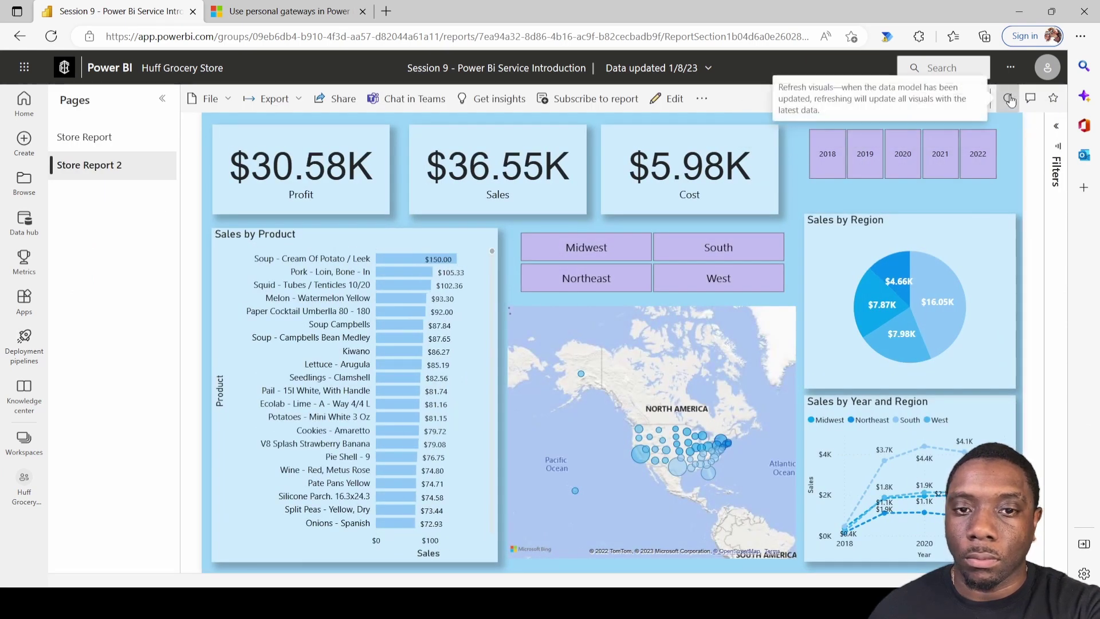